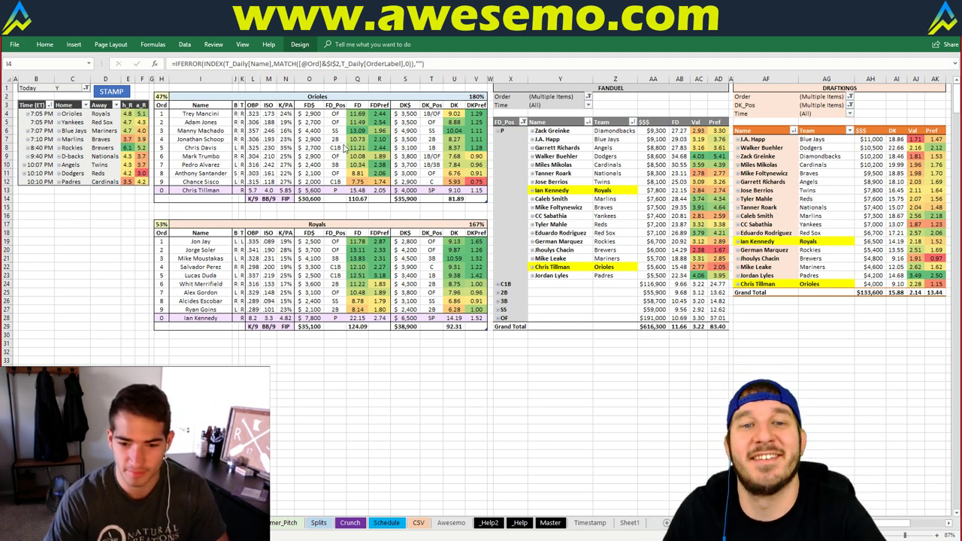
left_click(332, 131)
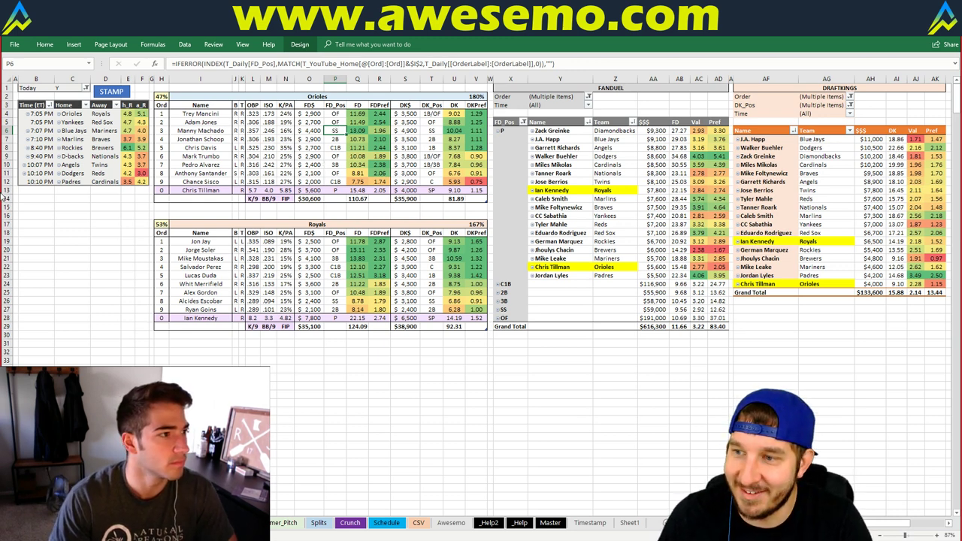
left_click(252, 284)
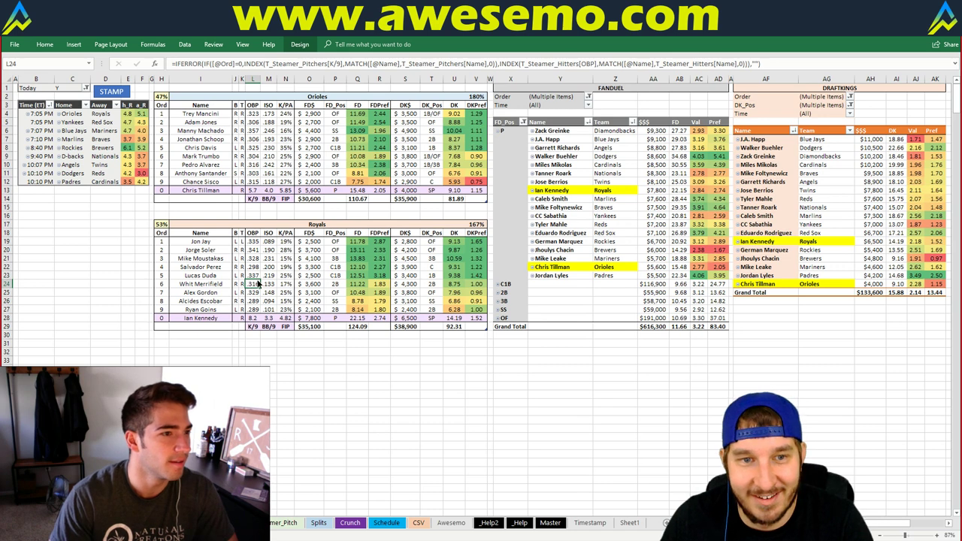
left_click(257, 268)
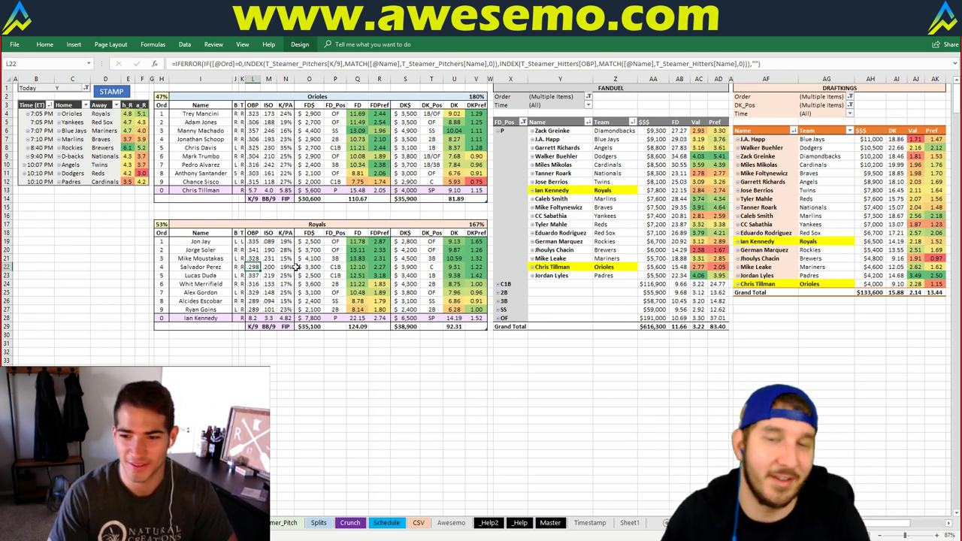
left_click(335, 385)
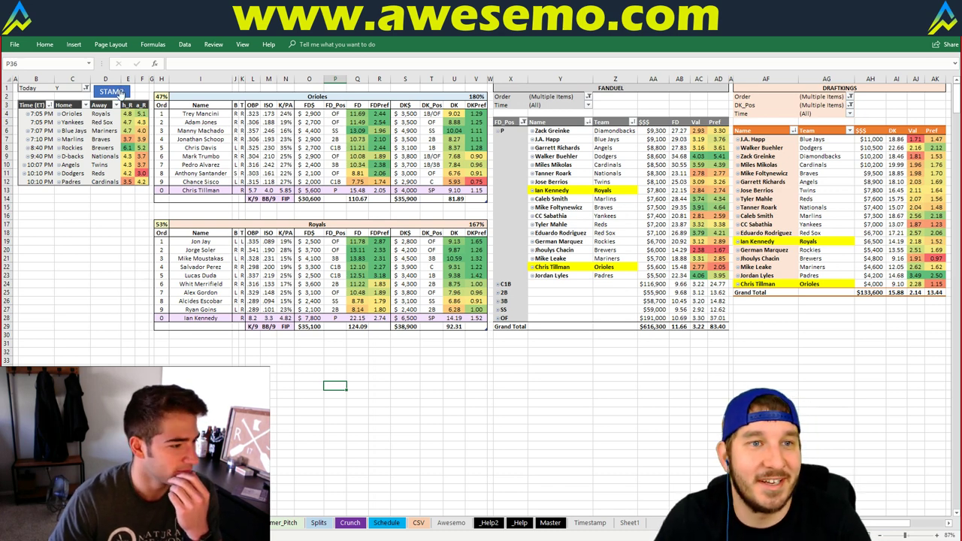
Stamp the time for the Royals at Orioles game, check the entry on the Timestamp sheet, and return to the Master sheet
left_click(120, 93)
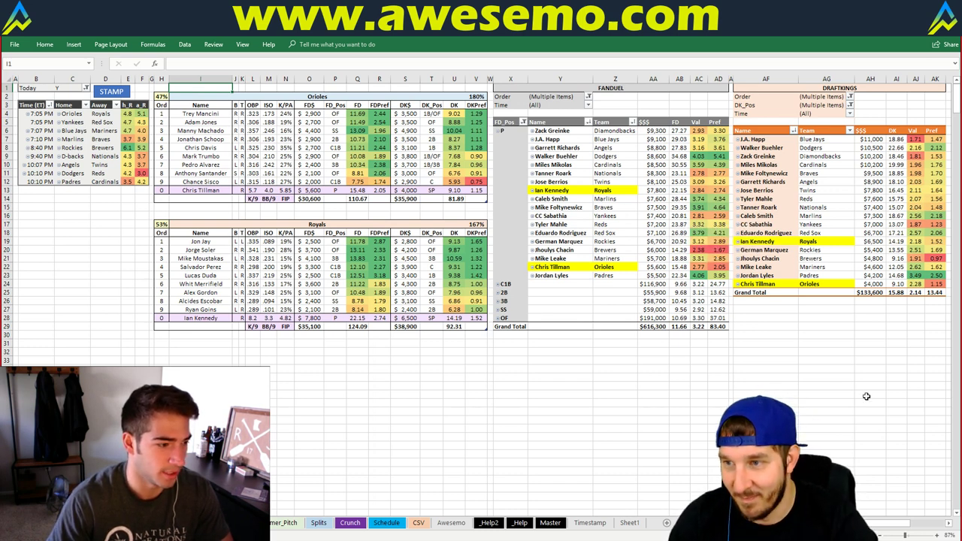
left_click(628, 523)
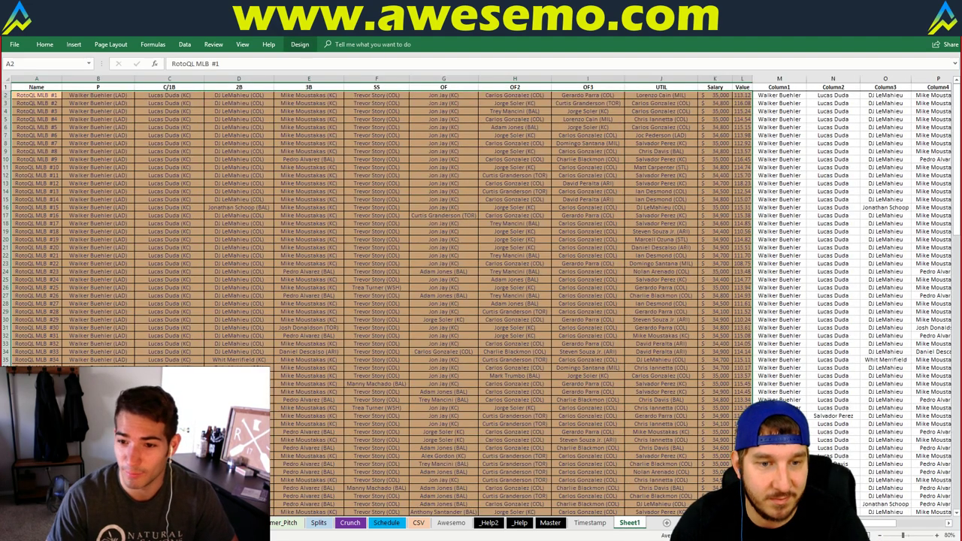
left_click(550, 523)
left_click(590, 523)
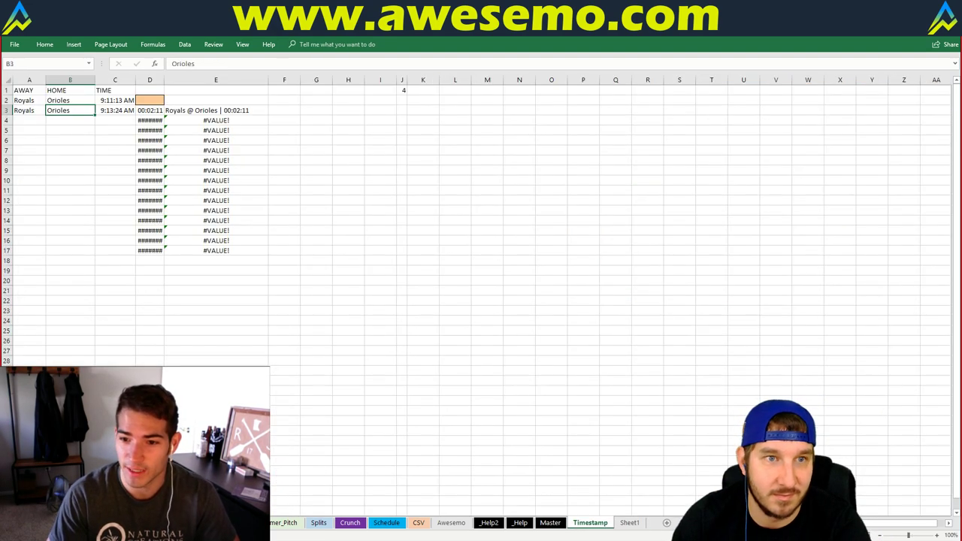
left_click(550, 523)
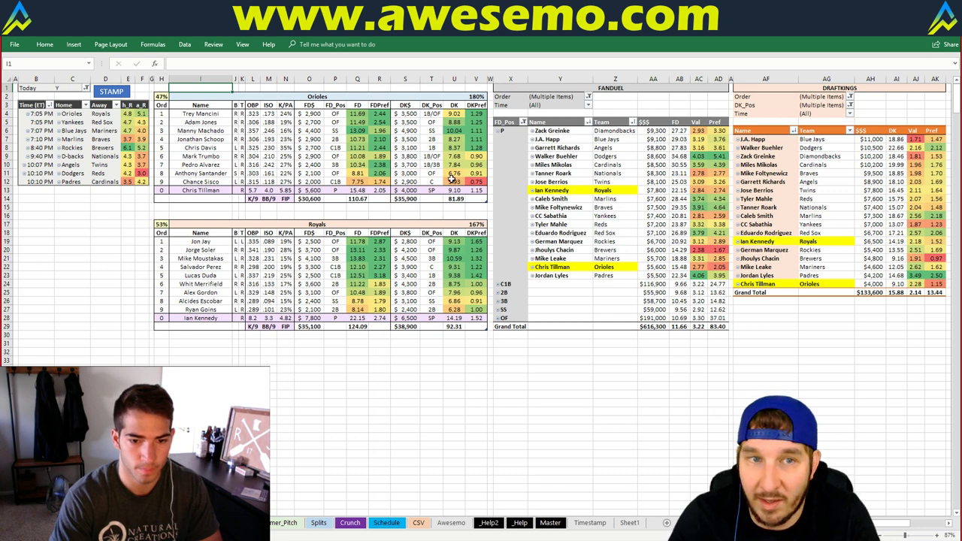
left_click(397, 214)
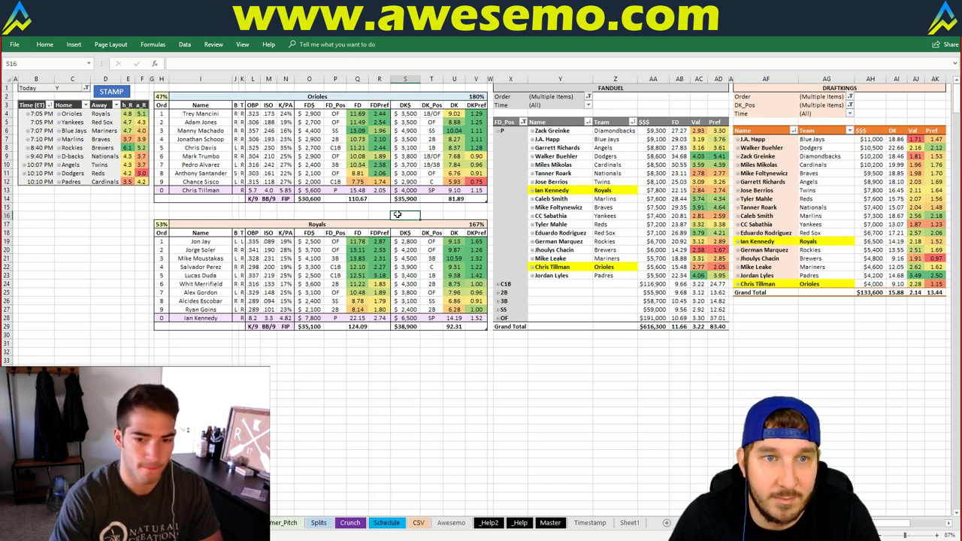
left_click(435, 214)
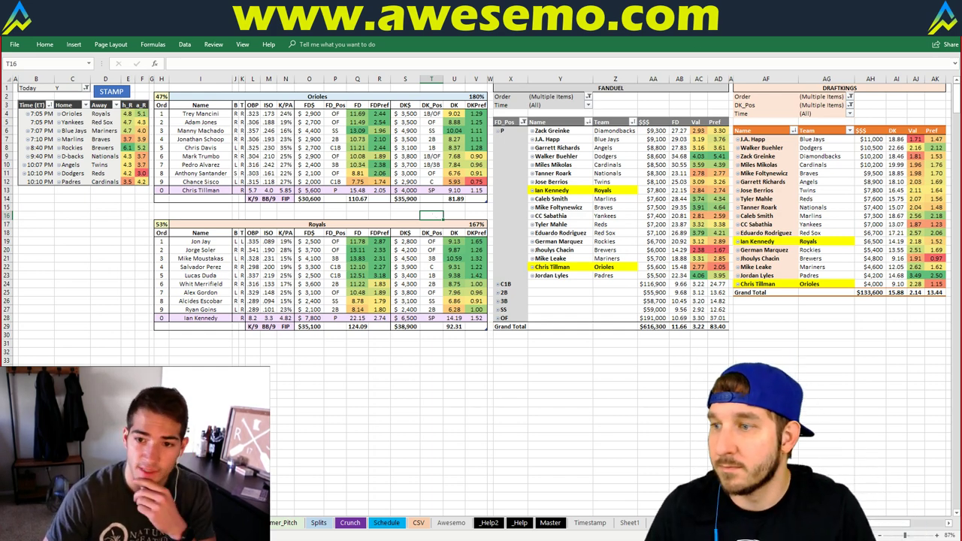
scroll(480, 218, "down", 4)
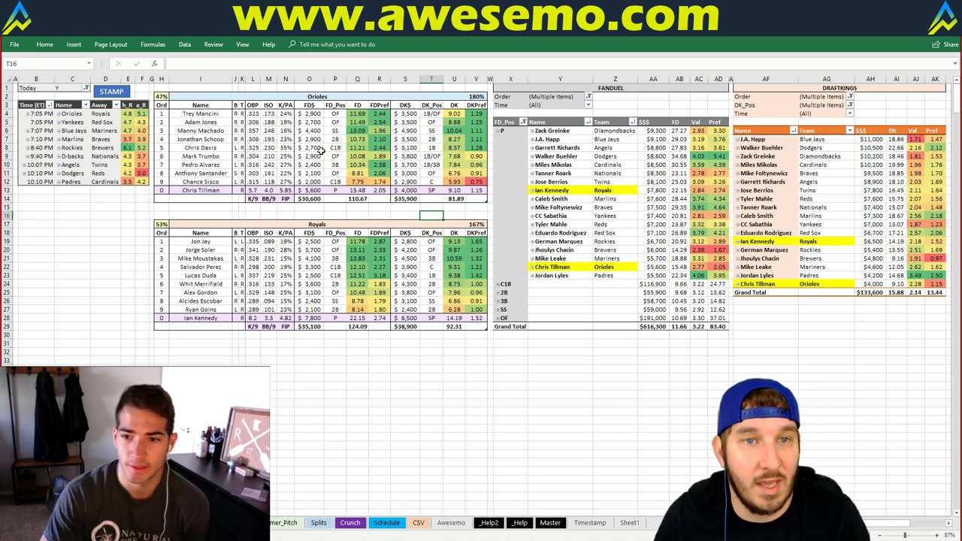
Set the home team of the matchup tables to Yankees and stamp the time for that game
left_click(317, 98)
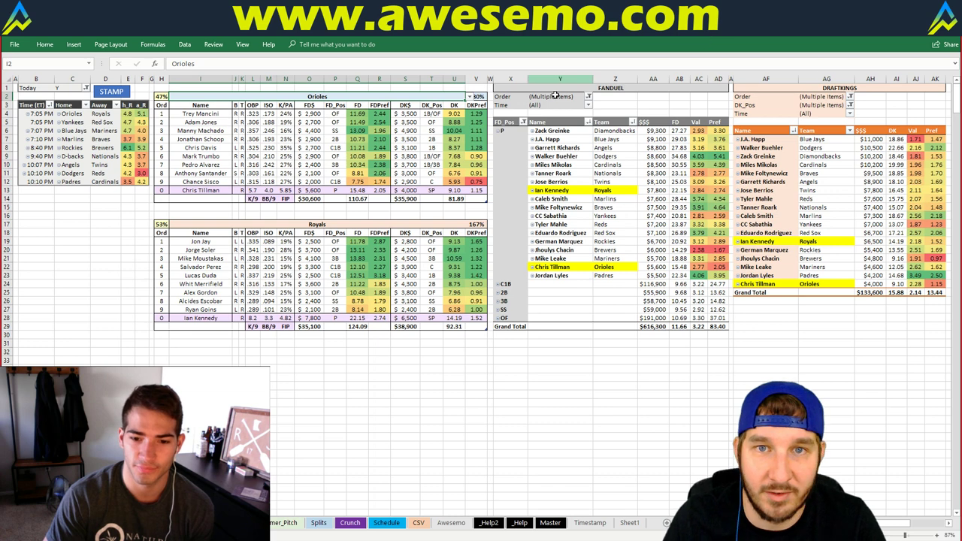
left_click(432, 147)
left_click(291, 96)
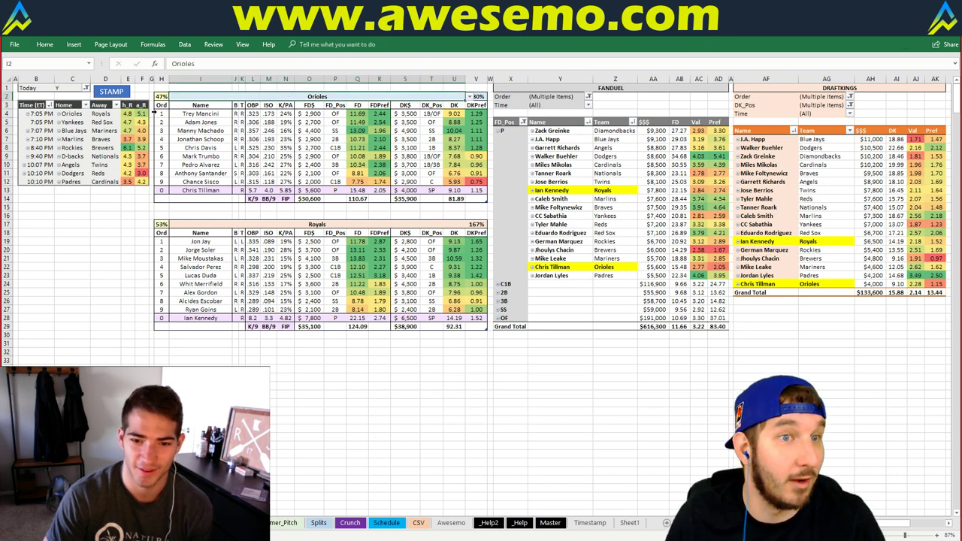
type("Yankees")
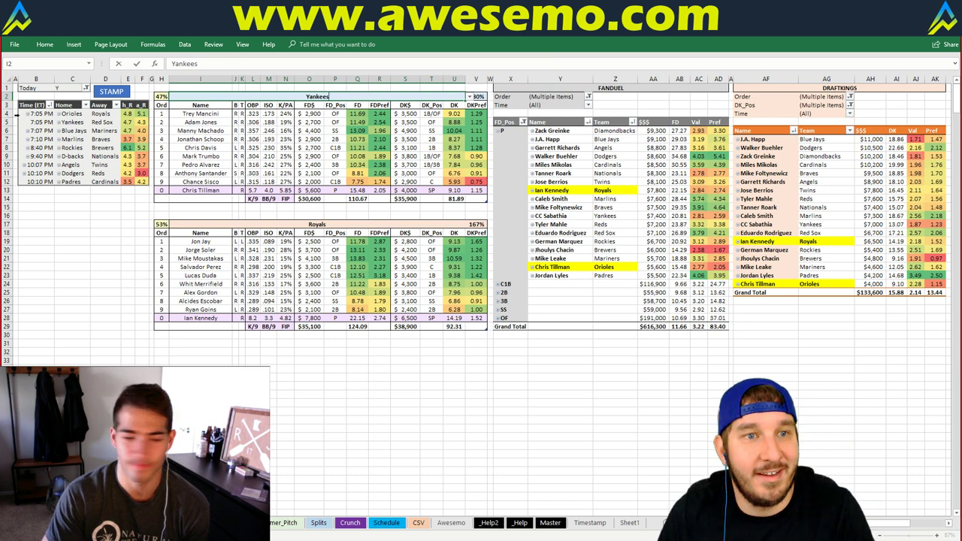
key("Return")
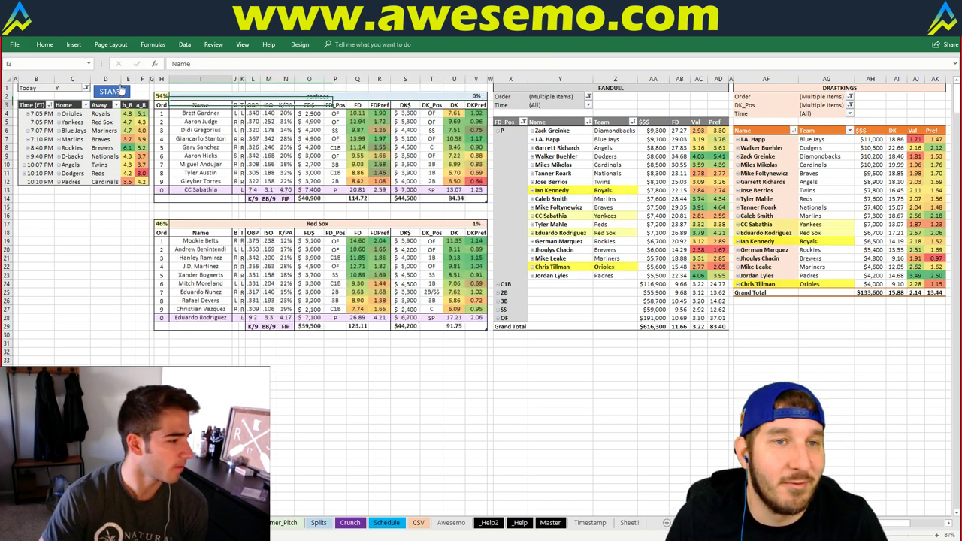
left_click(112, 91)
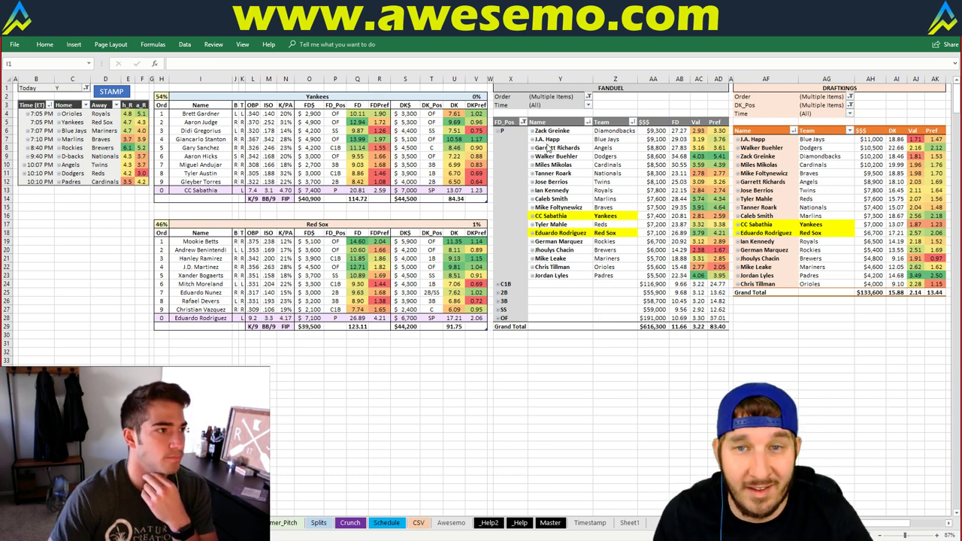
Compare the FanDuel and DraftKings pitcher lists by selecting the names in each from the first pitcher through the Red Sox pitcher
right_click(558, 133)
key("Escape")
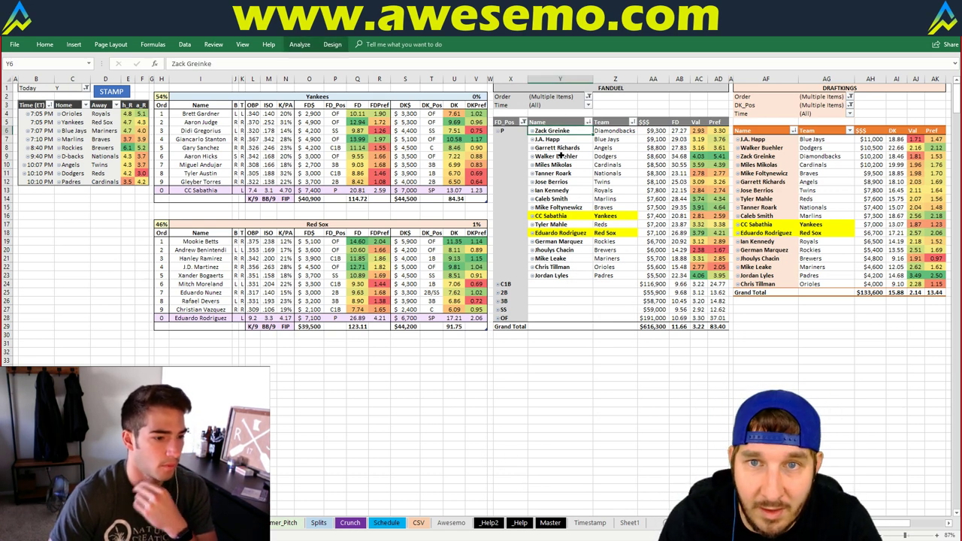
left_click(562, 155)
left_click(564, 131)
left_click_drag(563, 132, 570, 232)
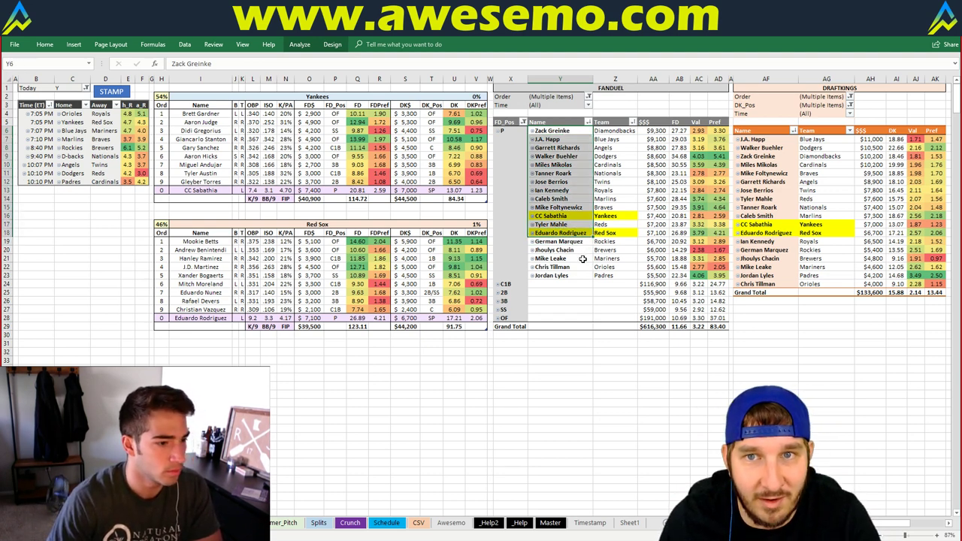
left_click_drag(751, 139, 761, 233)
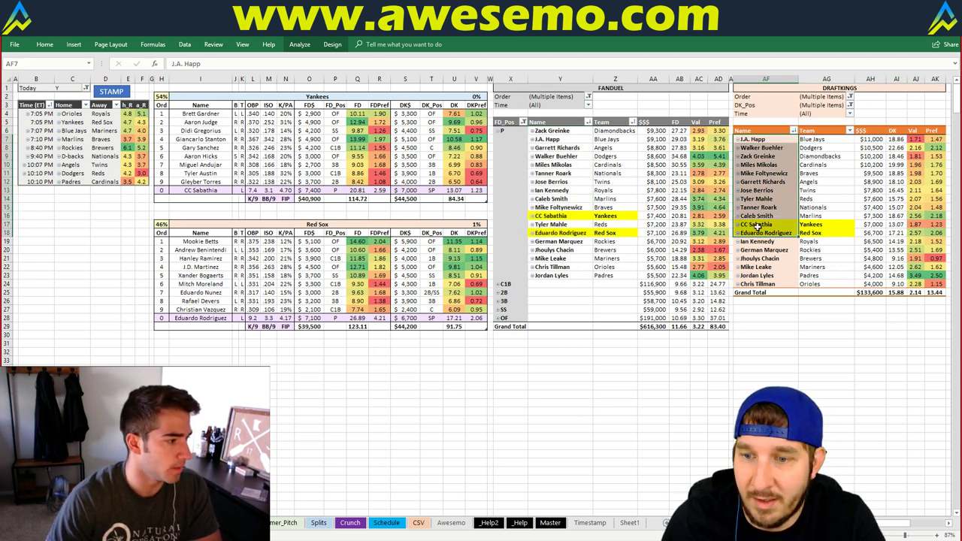
left_click(253, 275)
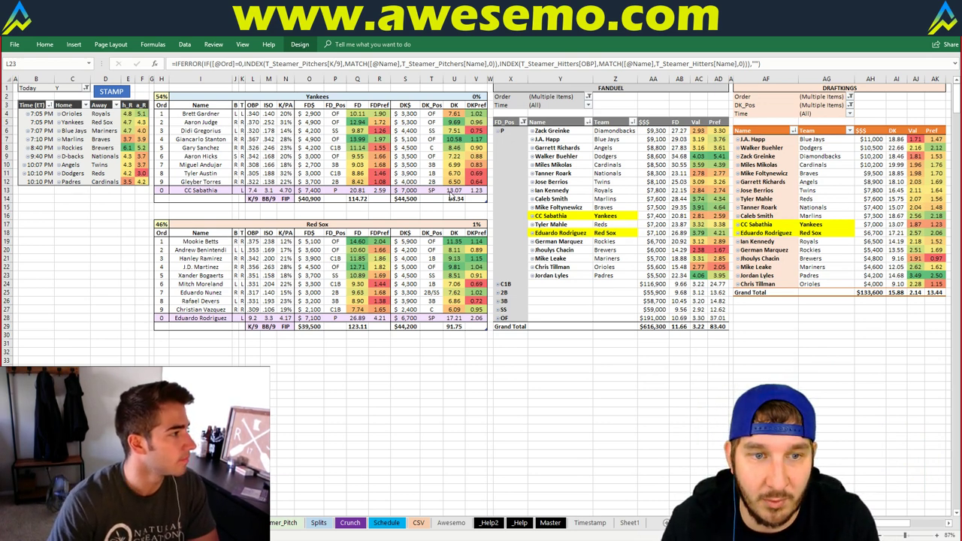
left_click(574, 355)
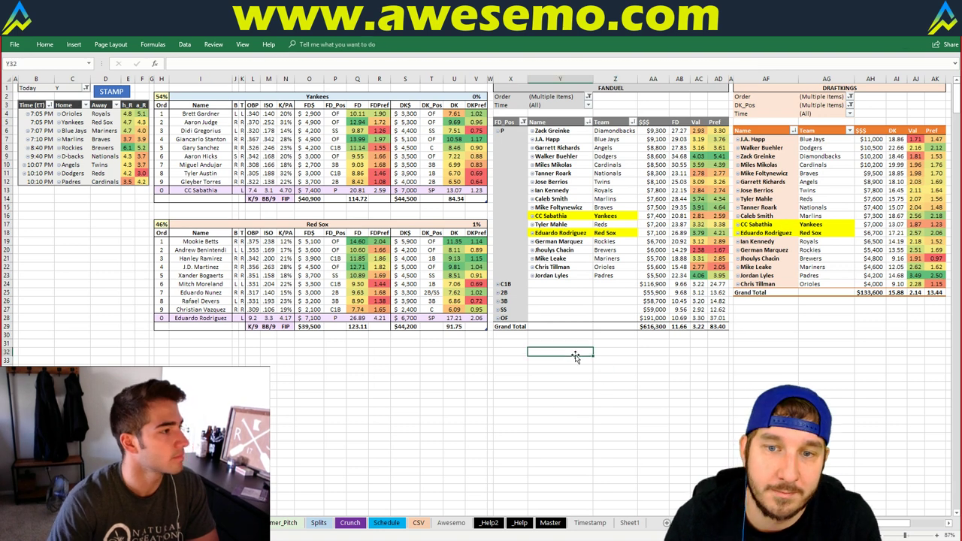
Switch the matchup tables to the Blue Jays home game and stamp its time
left_click(220, 96)
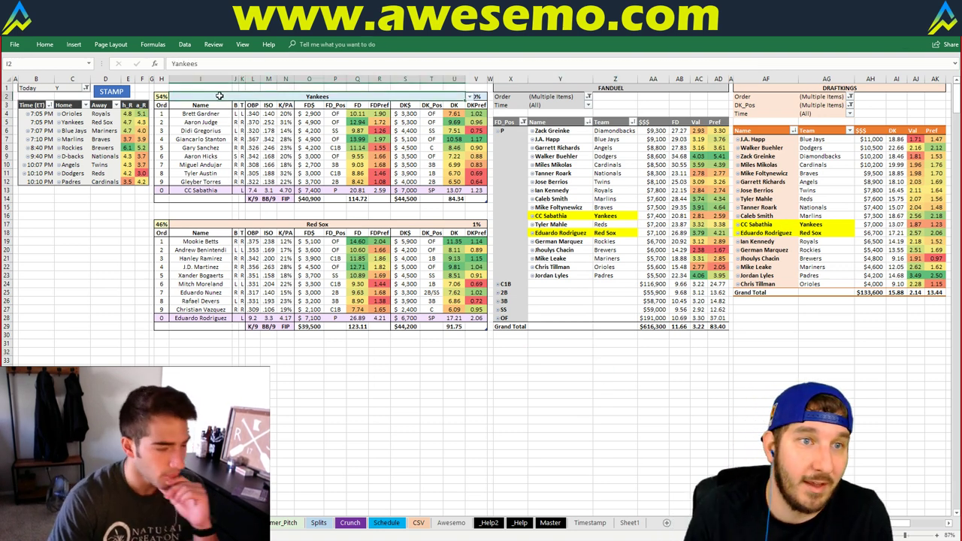
type("Blue Jays")
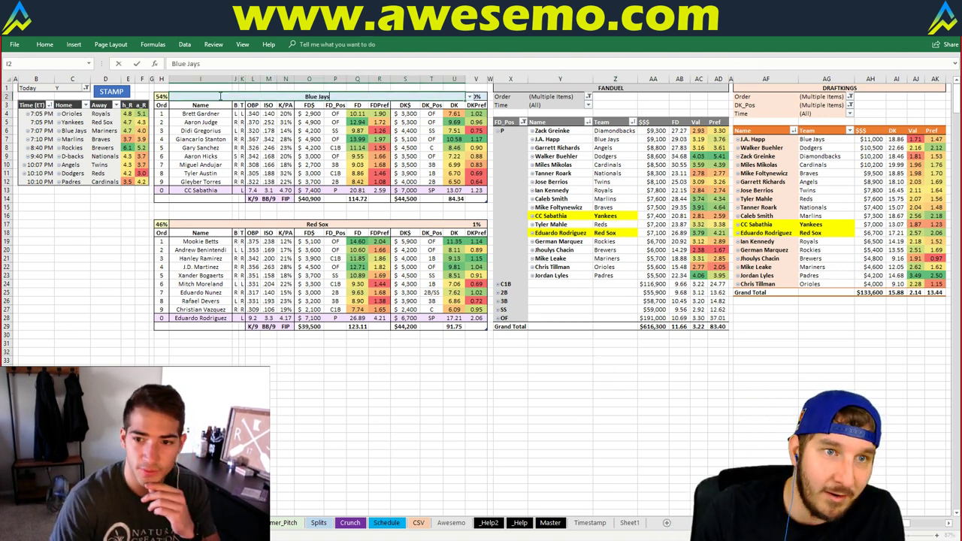
key("Return")
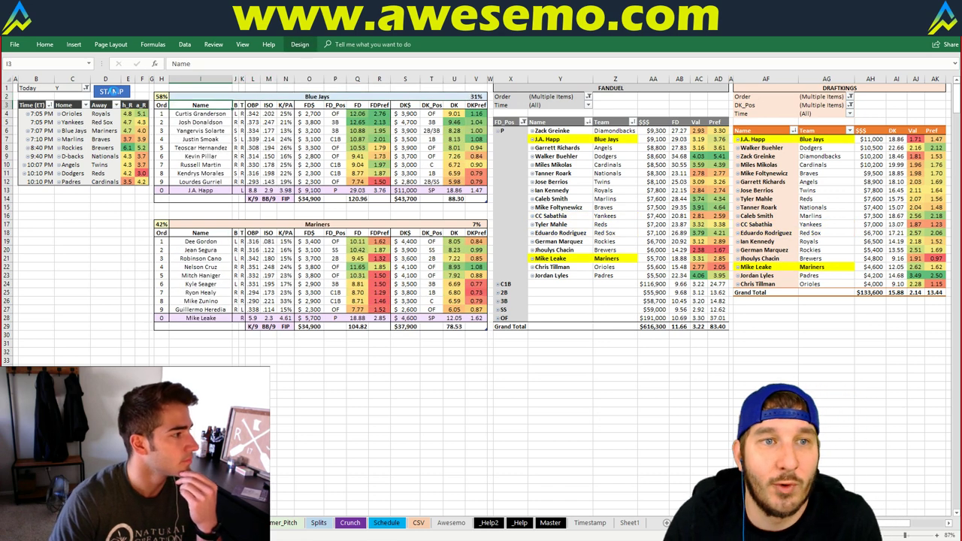
left_click(112, 91)
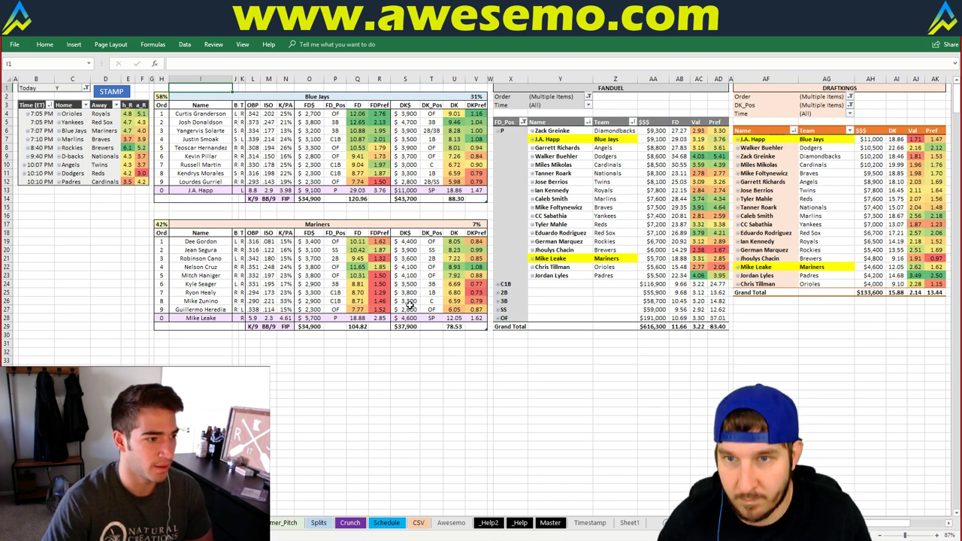
left_click(608, 369)
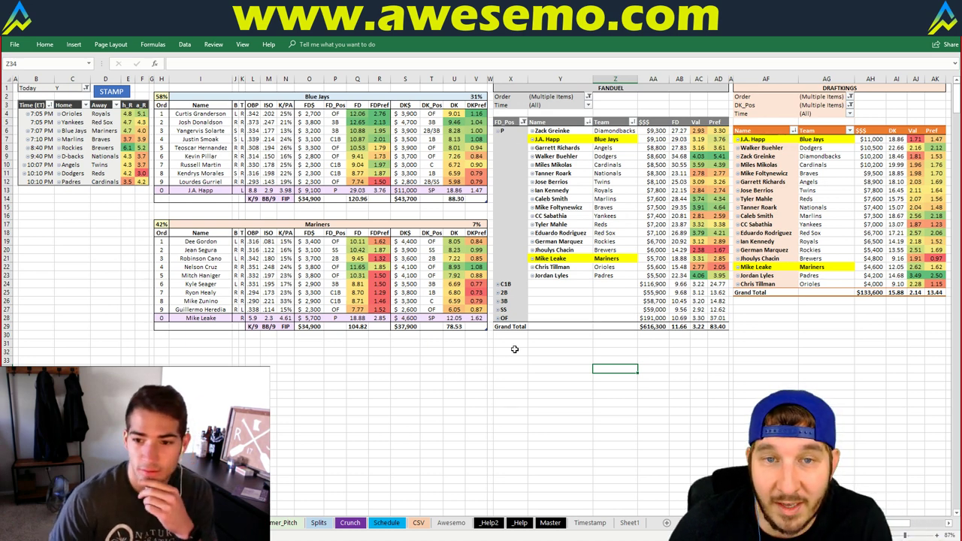
left_click(334, 283)
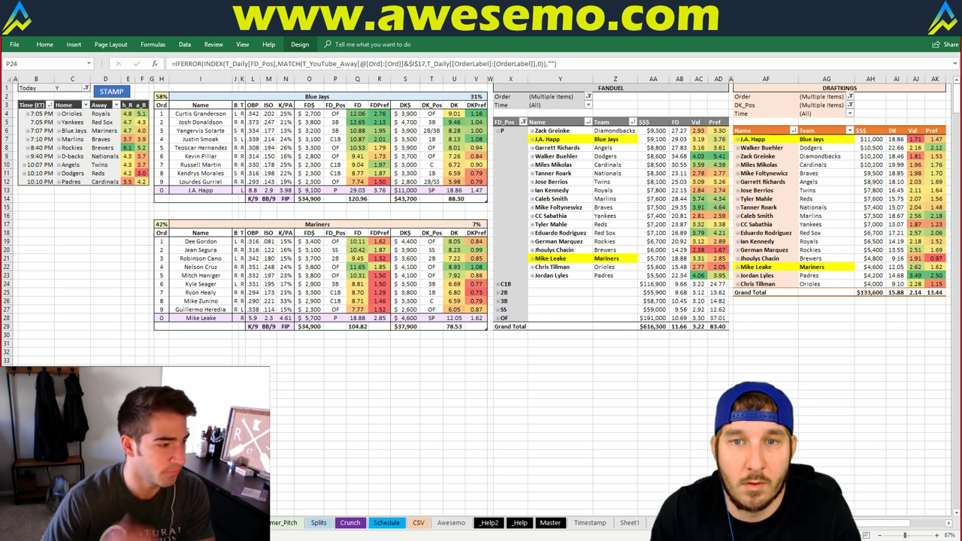
left_click(588, 342)
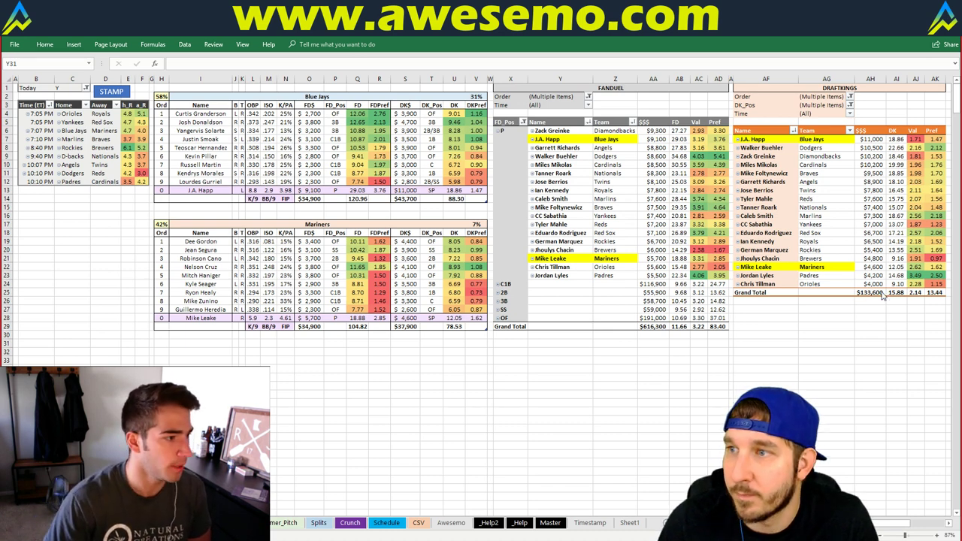
Change the home team heading above the matchup tables to Marlins
left_click(218, 95)
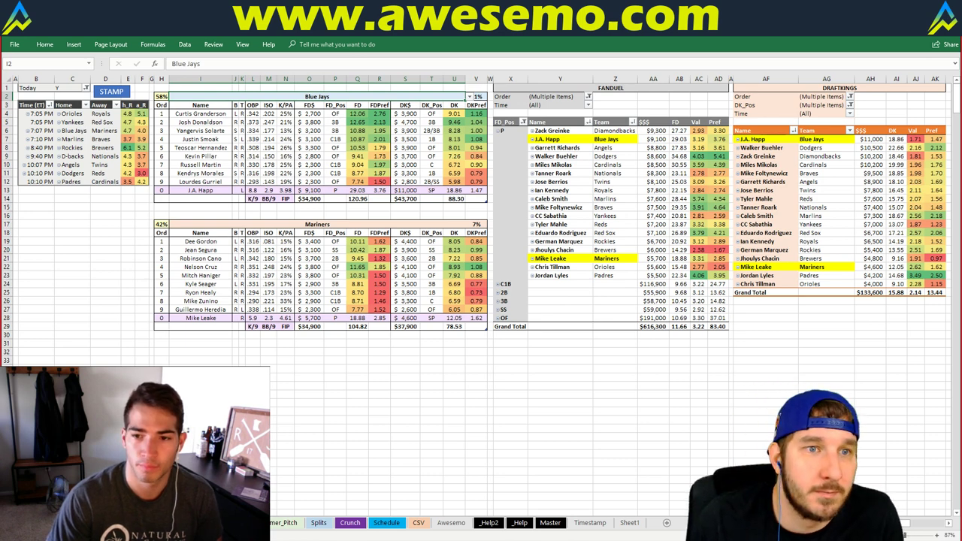
type("Marlins")
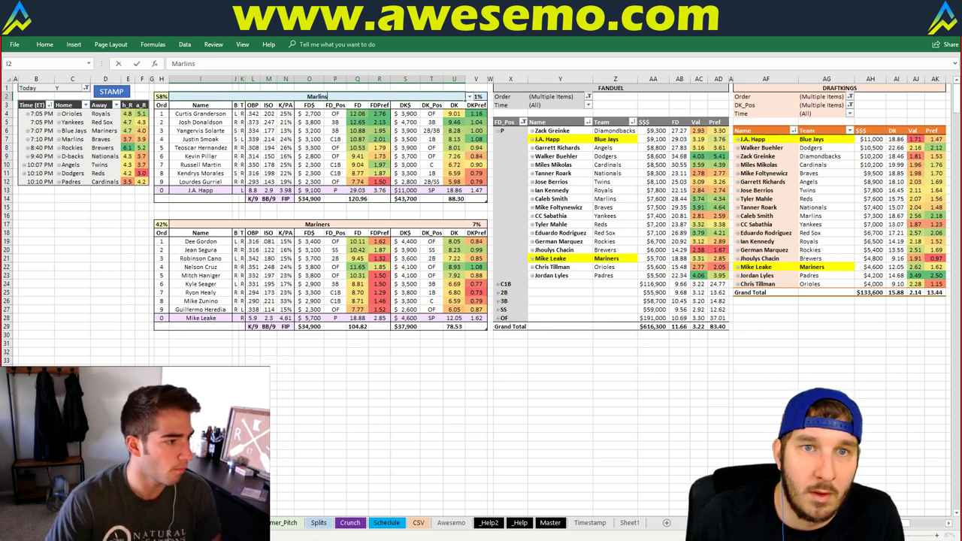
key("Return")
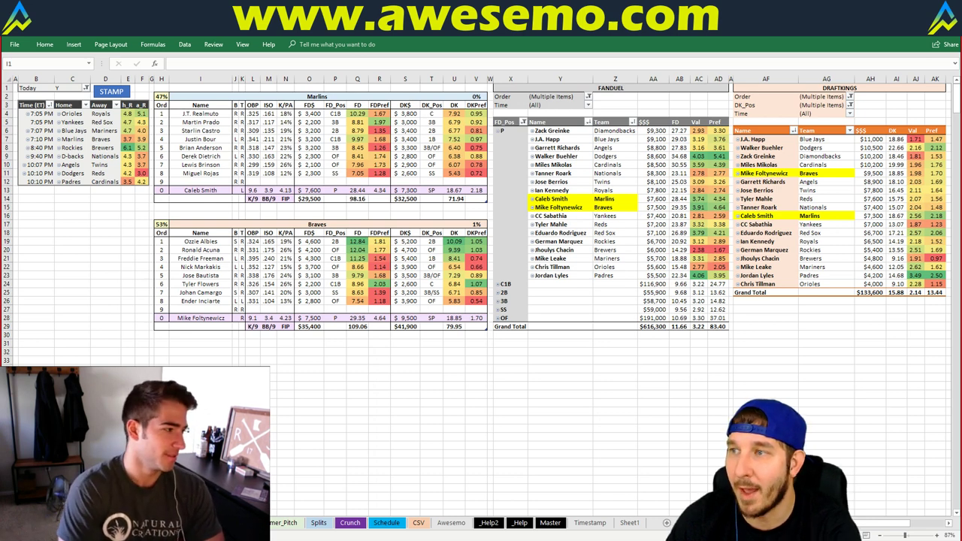
Load the Rockies home game into the matchup tables by setting the home team to Rockies
left_click(114, 199)
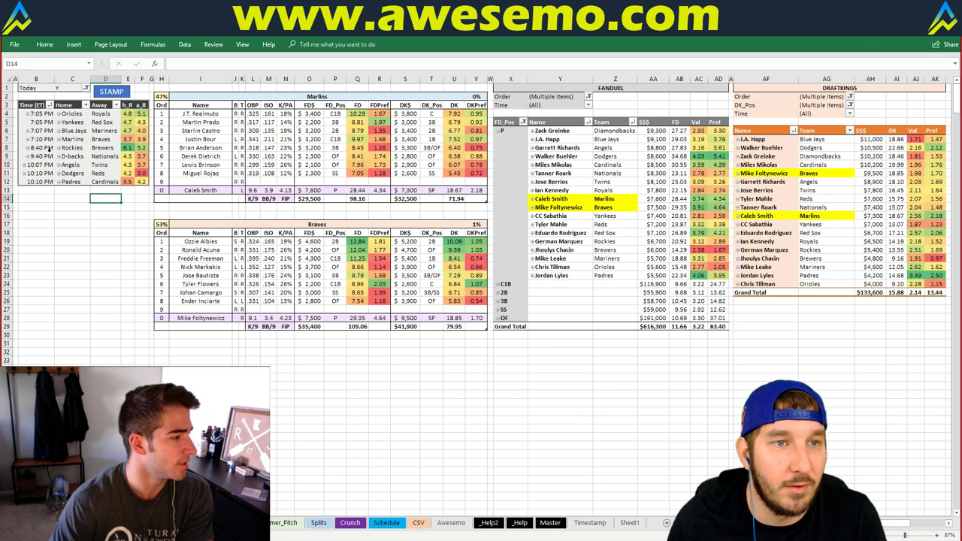
left_click(200, 96)
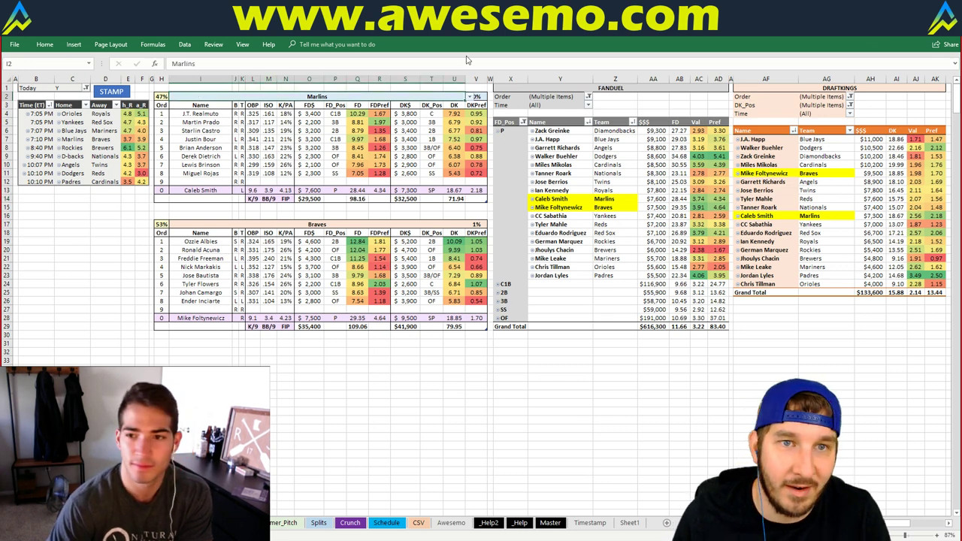
type("Rockies")
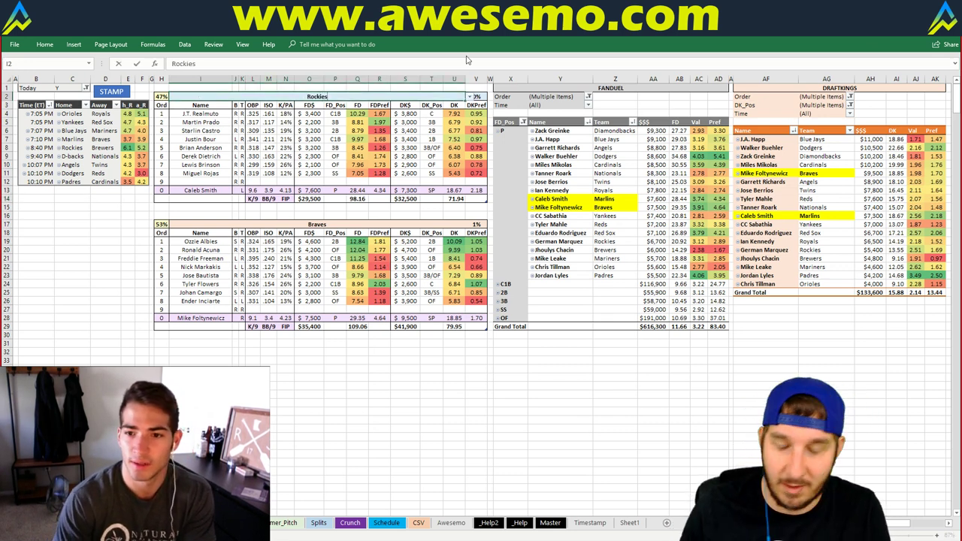
key("Return")
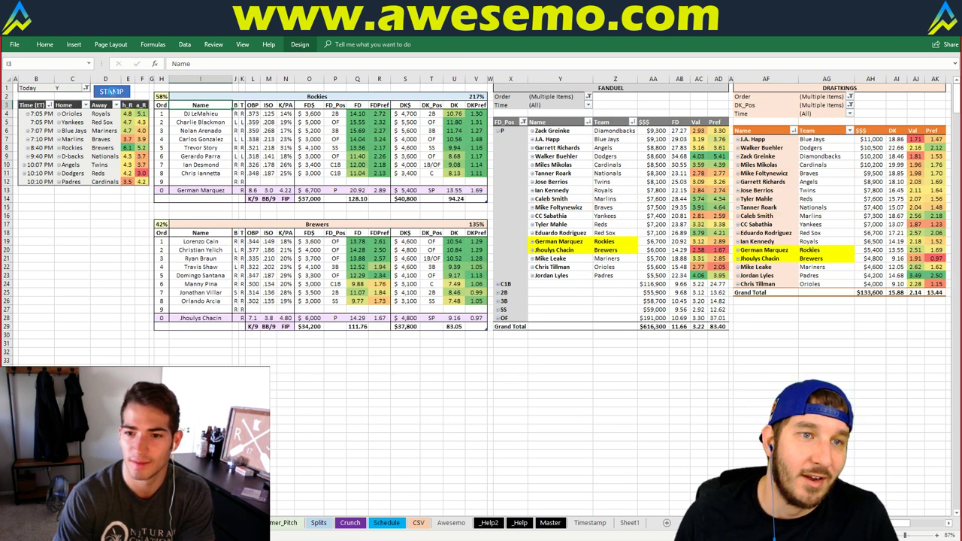
Stamp the time of the Rockies home game
left_click(113, 93)
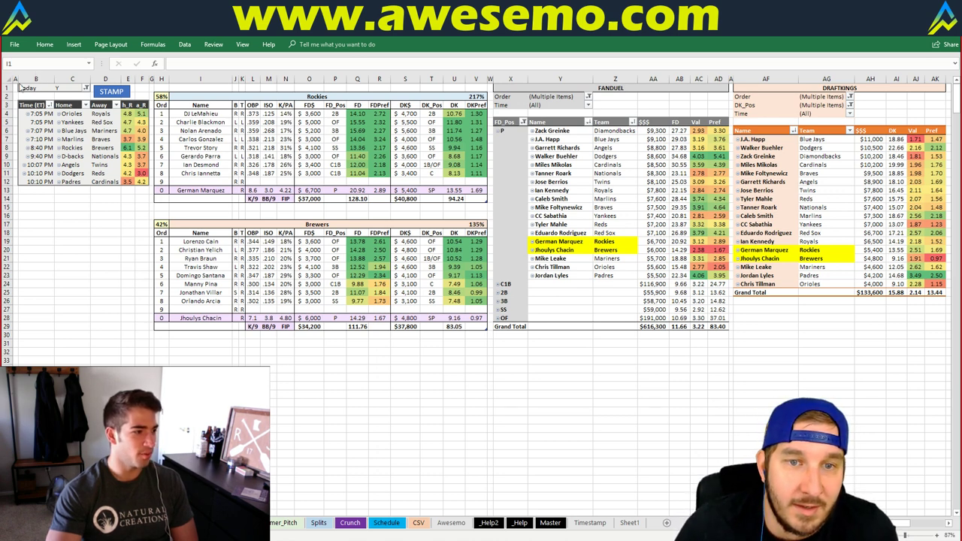
left_click(334, 355)
left_click(328, 343)
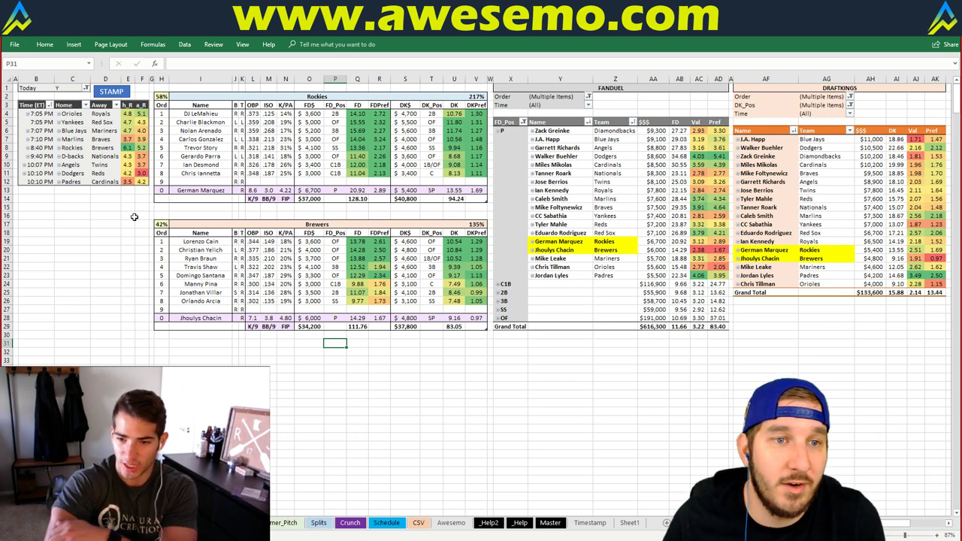
left_click(47, 199)
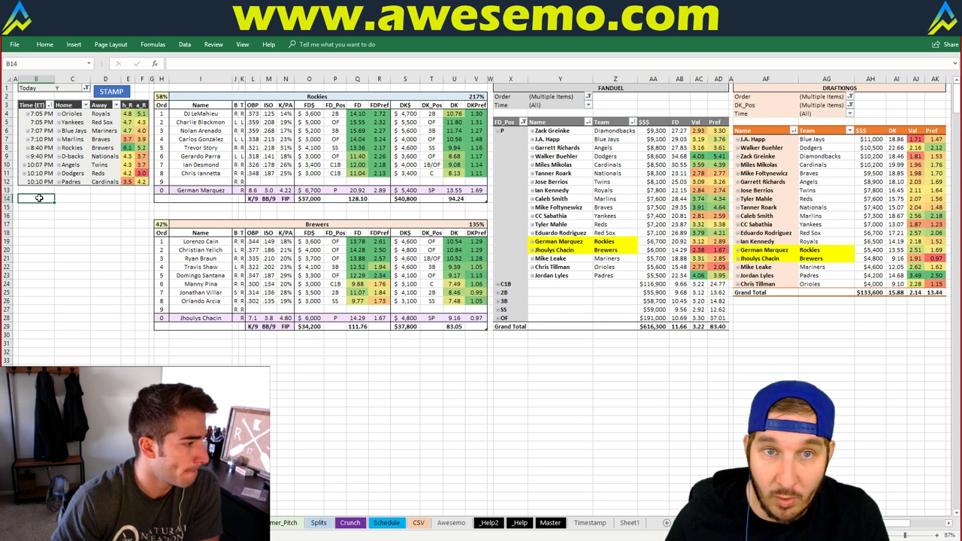
Load the Diamondbacks home game into the matchup tables by changing the home team, and stamp its time
left_click(203, 97)
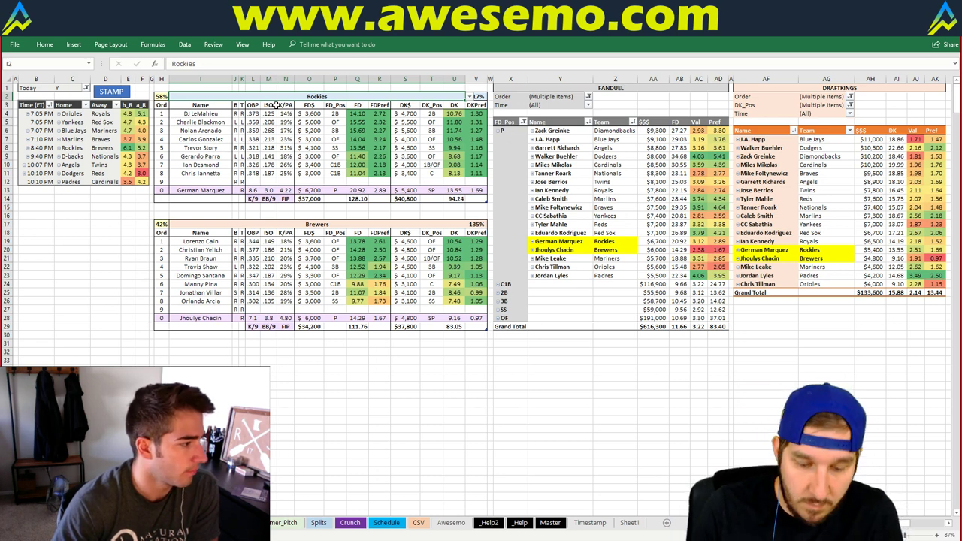
type("Diamondbacks")
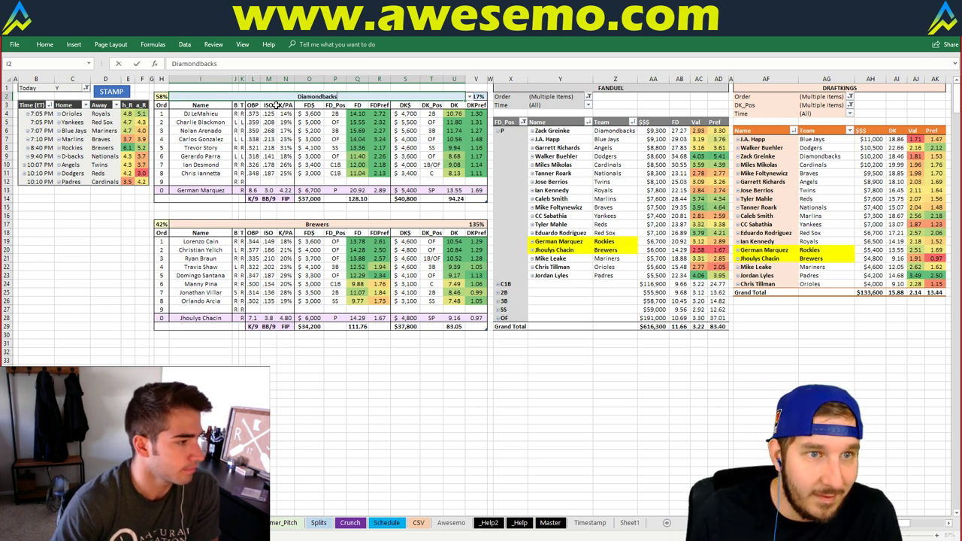
key("Return")
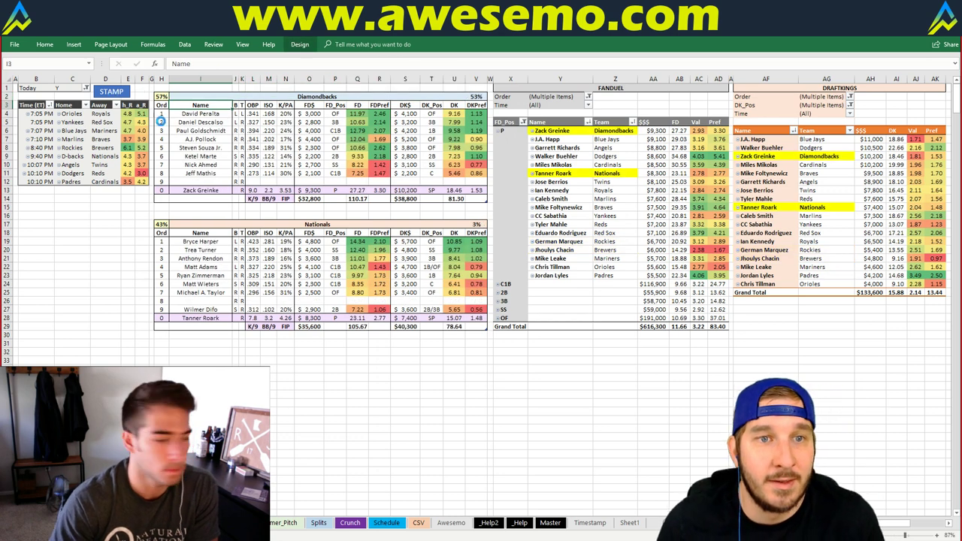
key("Up")
key("Up")
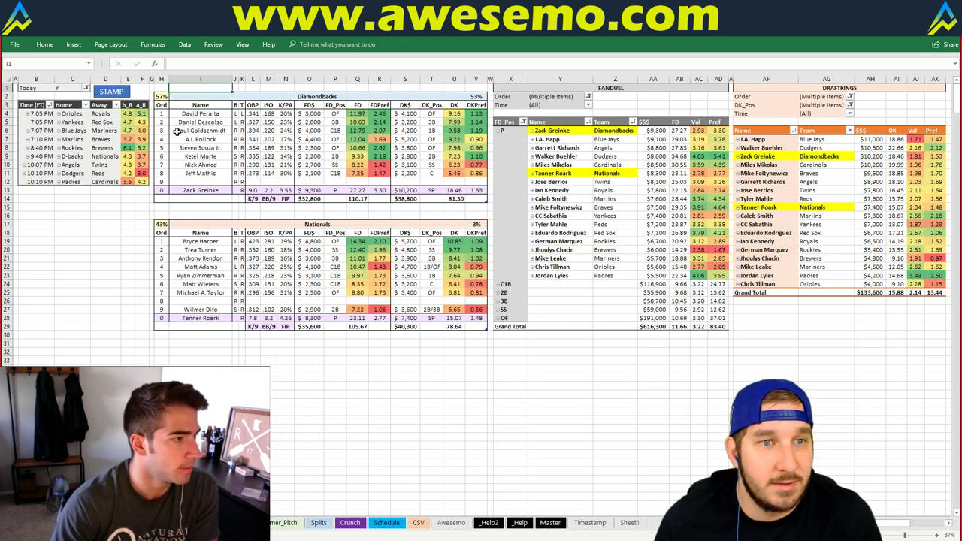
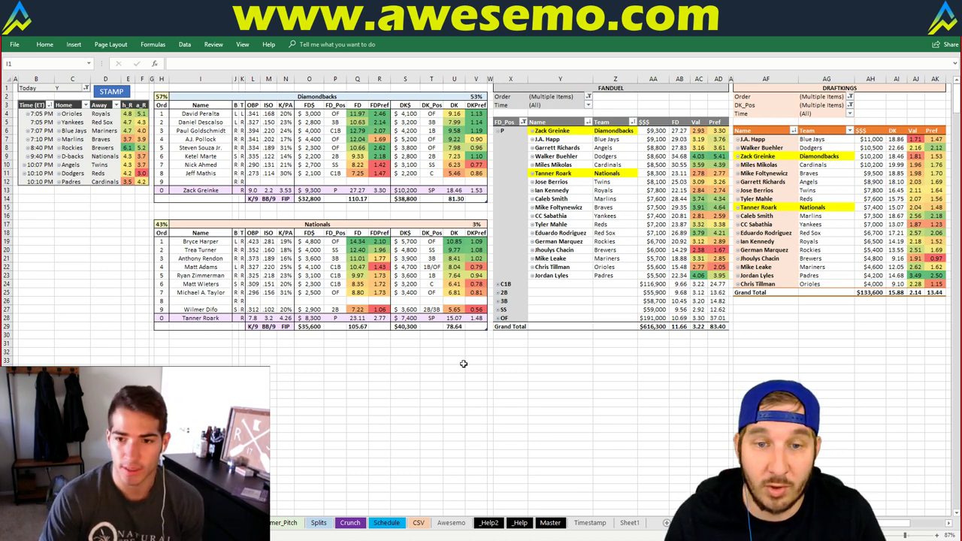
left_click(399, 408)
left_click(400, 351)
left_click(328, 344)
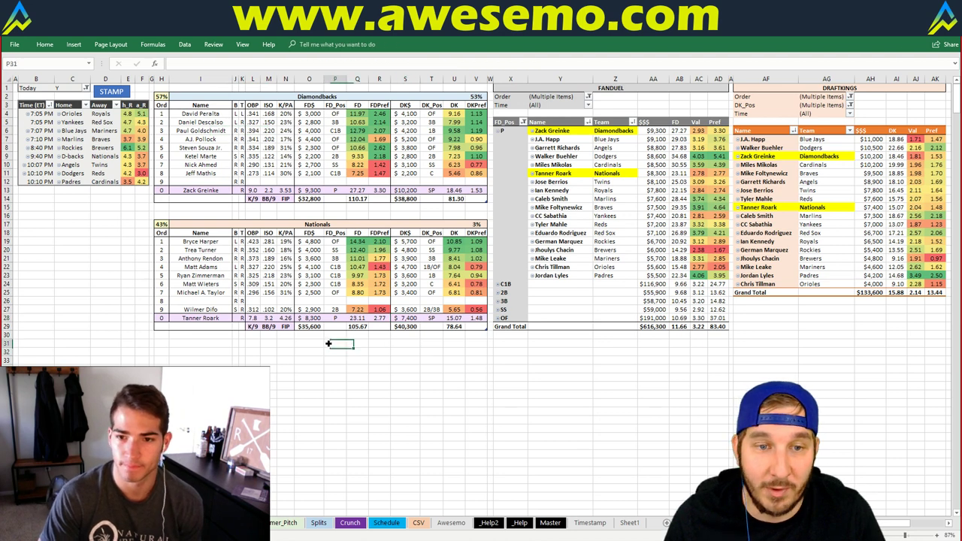
left_click(298, 344)
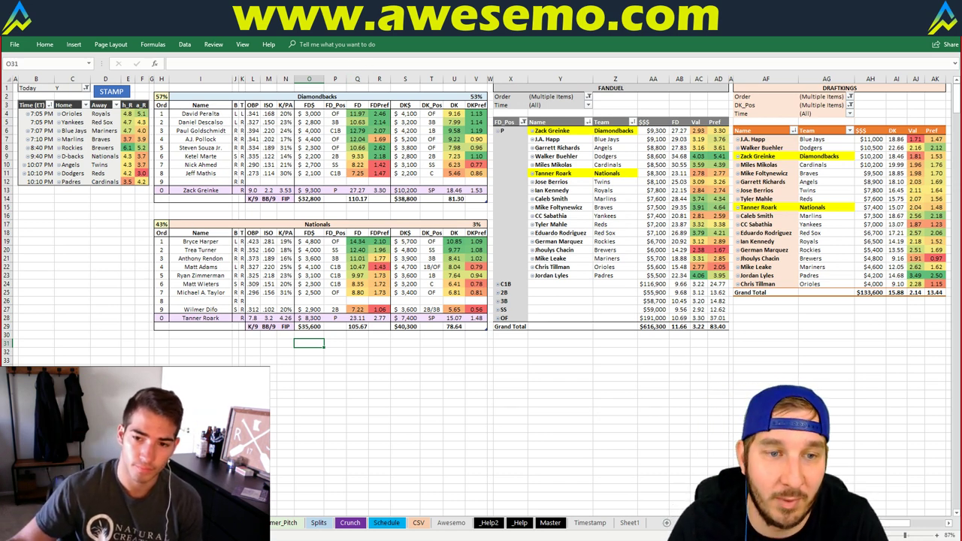
left_click(171, 366)
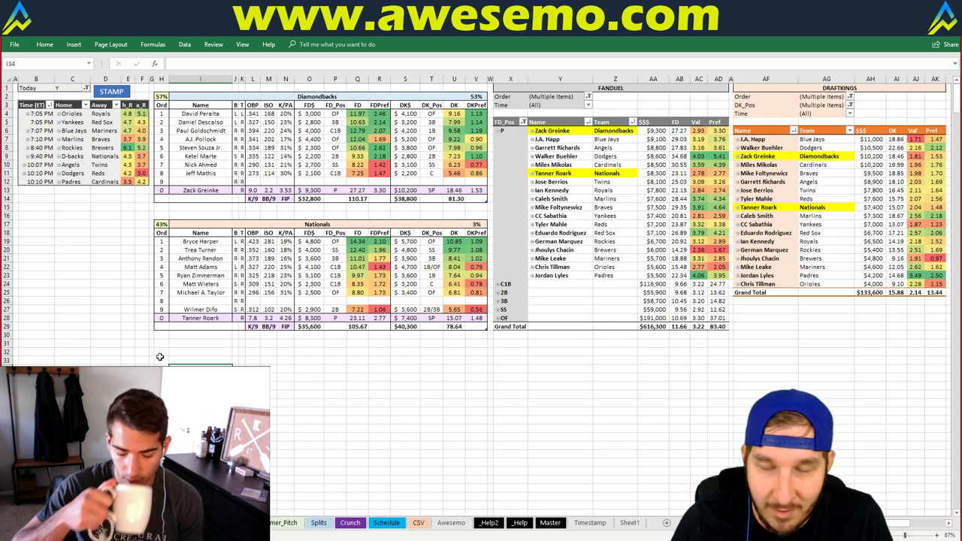
Set the home team heading to Angels to load their matchup, and stamp the game's time
left_click(320, 95)
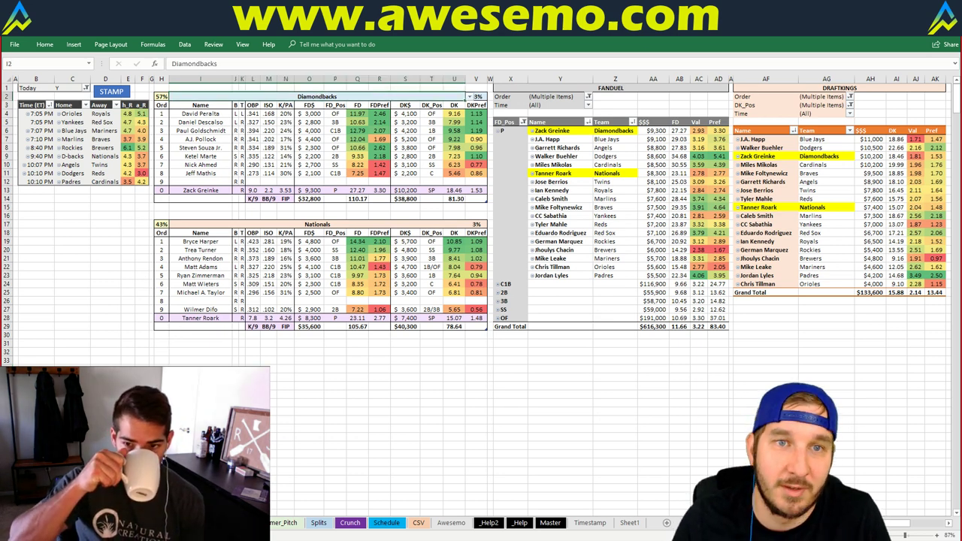
type("Angels")
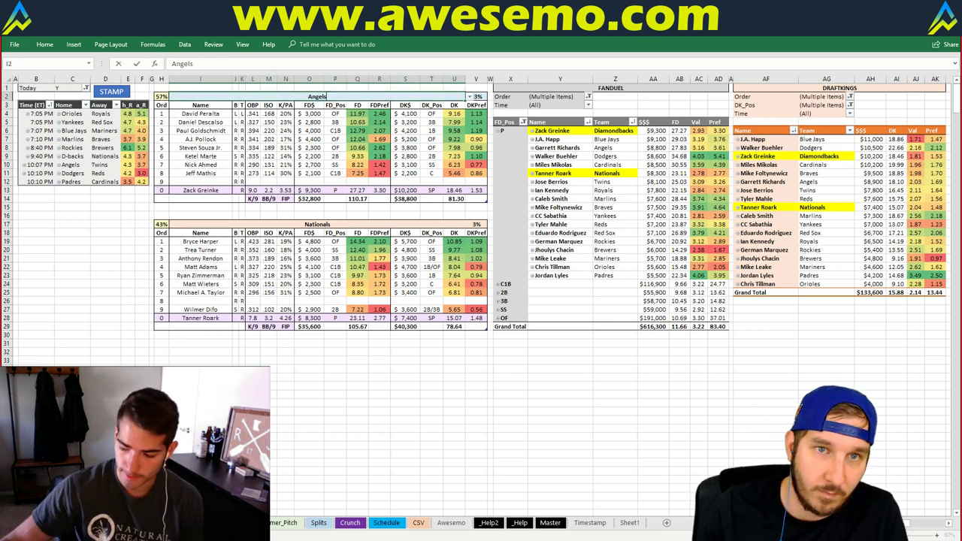
key("Return")
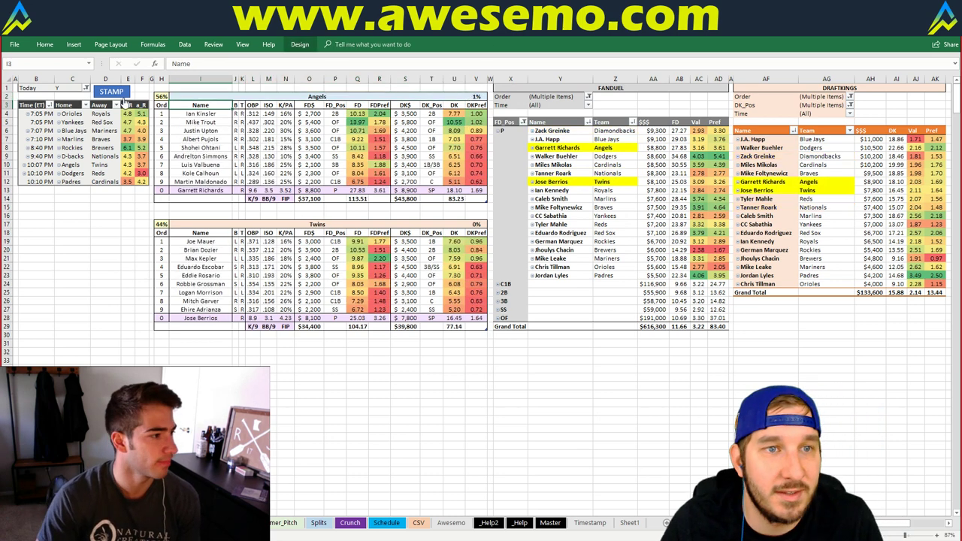
left_click(120, 91)
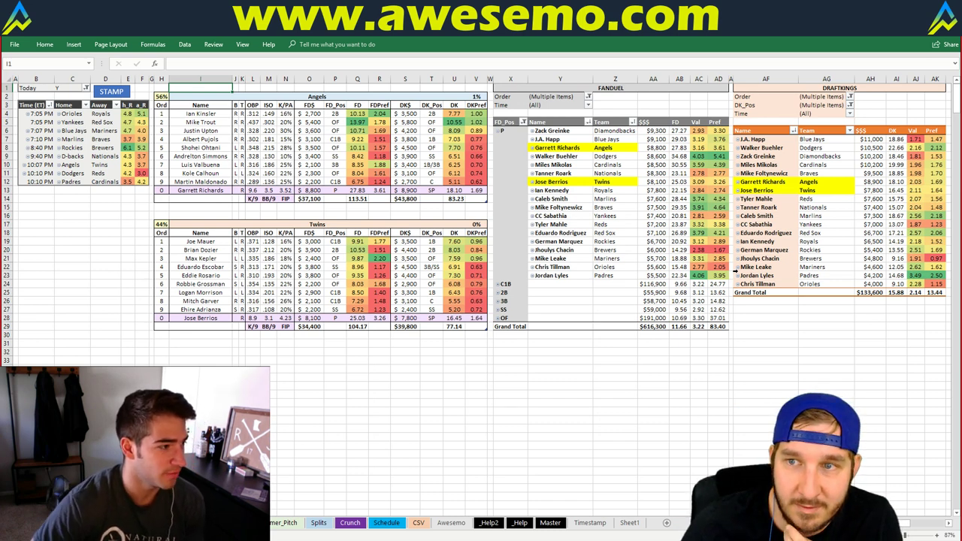
On the ownership sheet, refresh the pitcher pivot table and set its Time filter to include all game times
right_click(738, 275)
key("Escape")
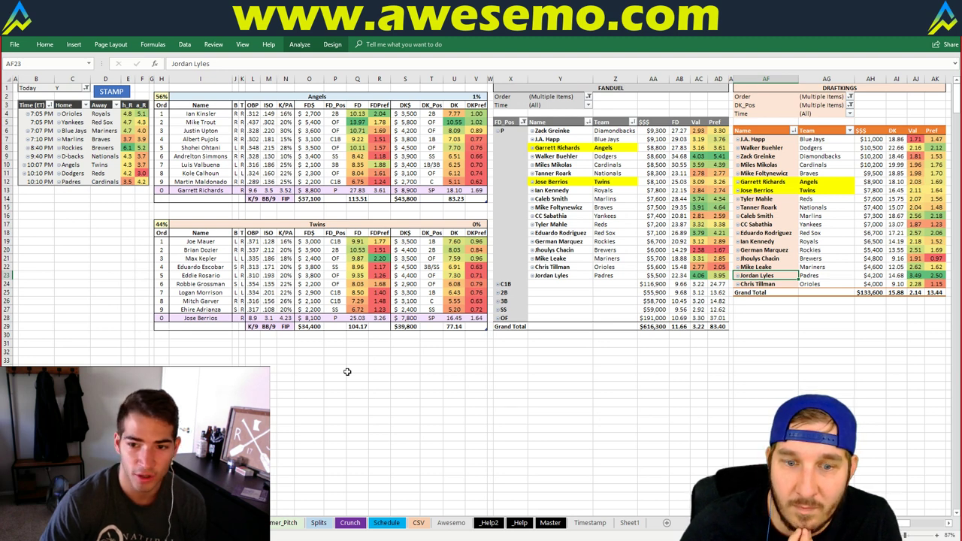
key("ctrl+Page_Down")
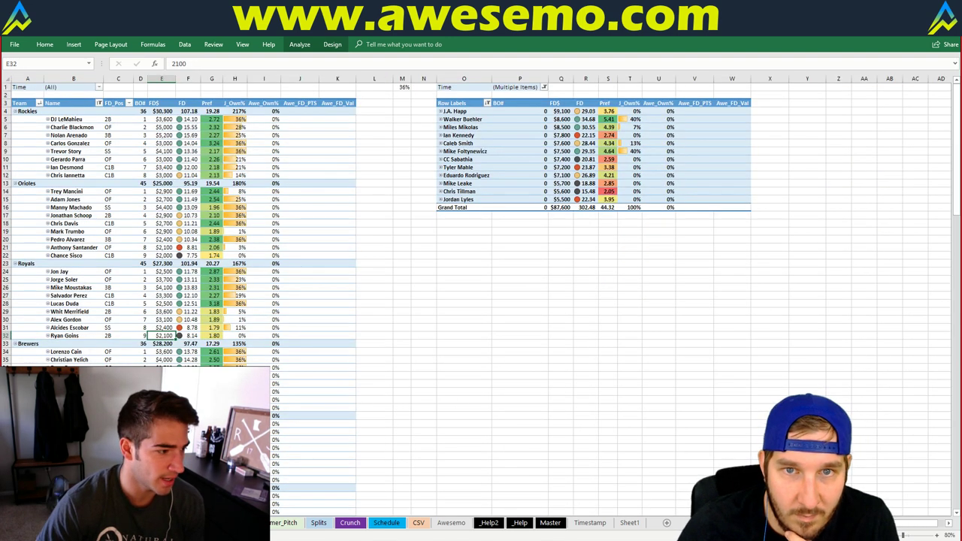
right_click(506, 166)
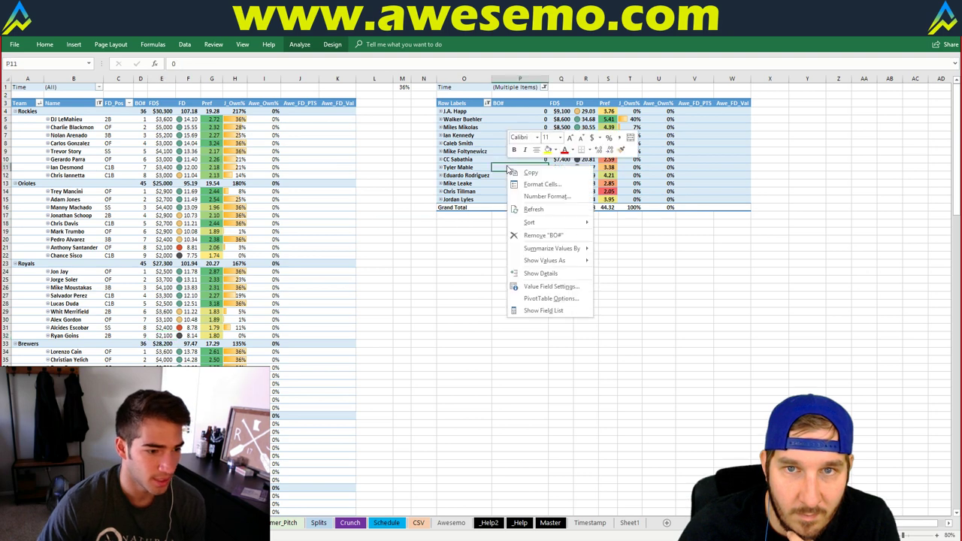
left_click(533, 209)
left_click(543, 88)
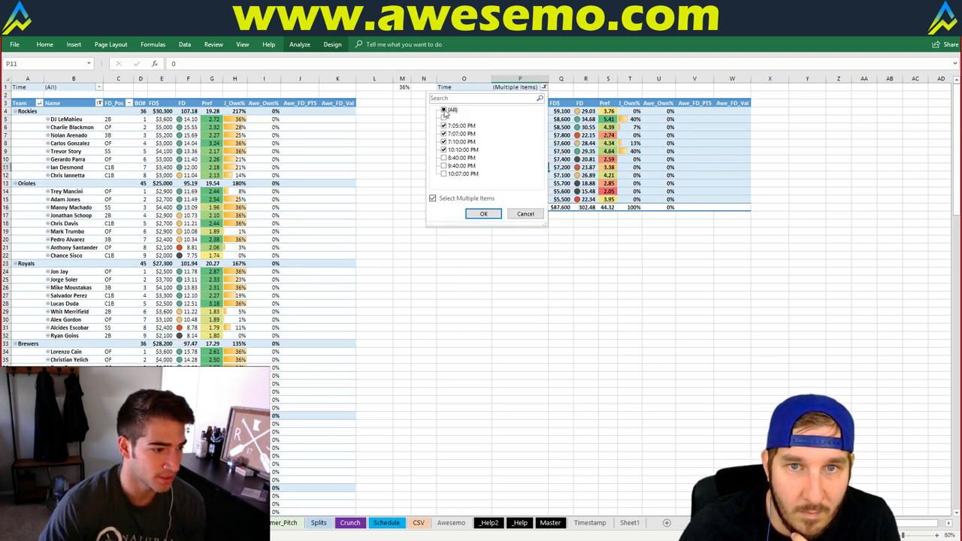
left_click(444, 111)
left_click(483, 213)
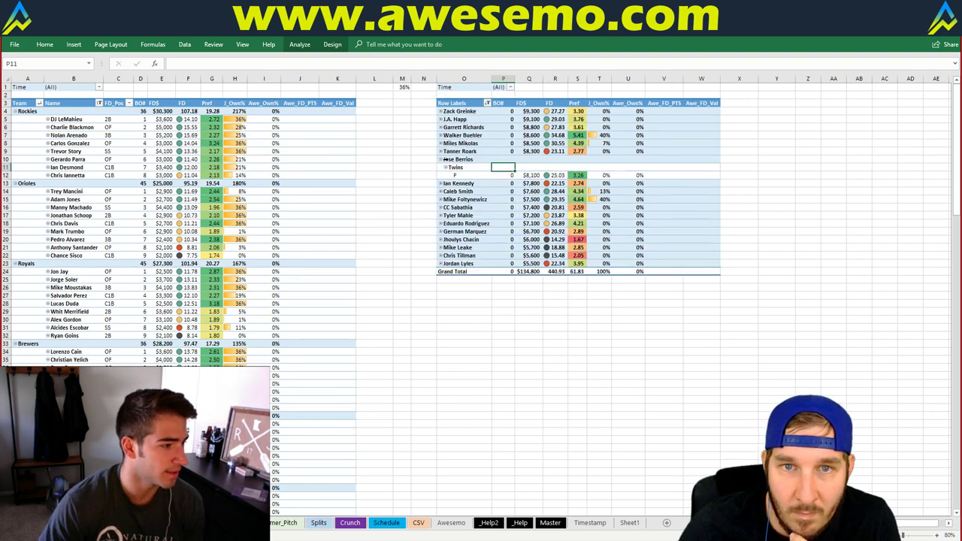
Collapse the expanded Twins pitcher entry in the ownership pivot table and return to the matchup sheet
left_click(444, 159)
left_click(444, 159)
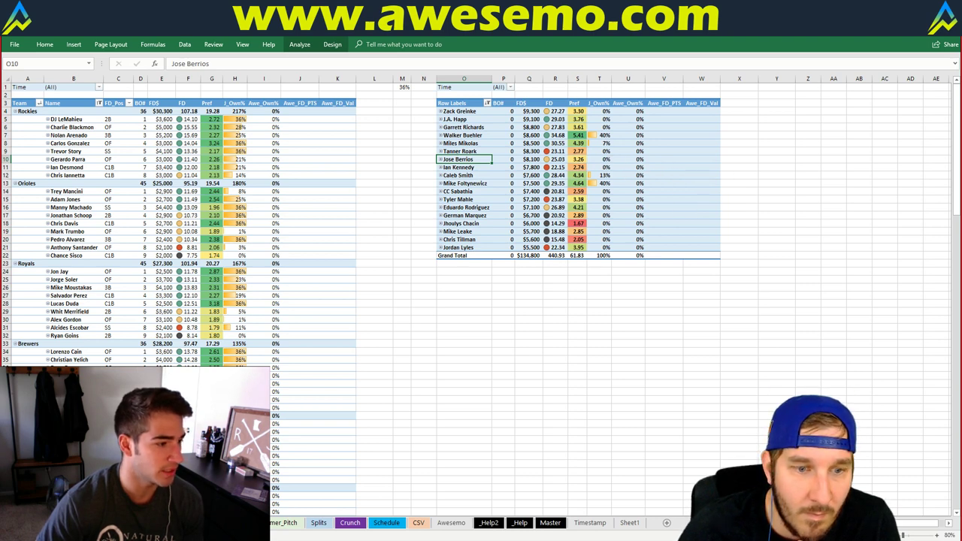
key("ctrl+Page_Up")
left_click(470, 411)
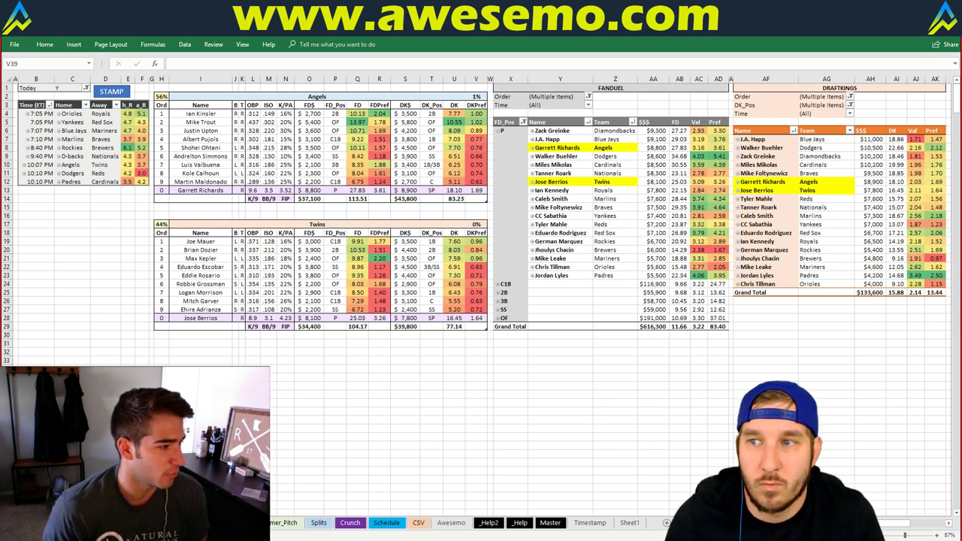
left_click(181, 351)
left_click(187, 340)
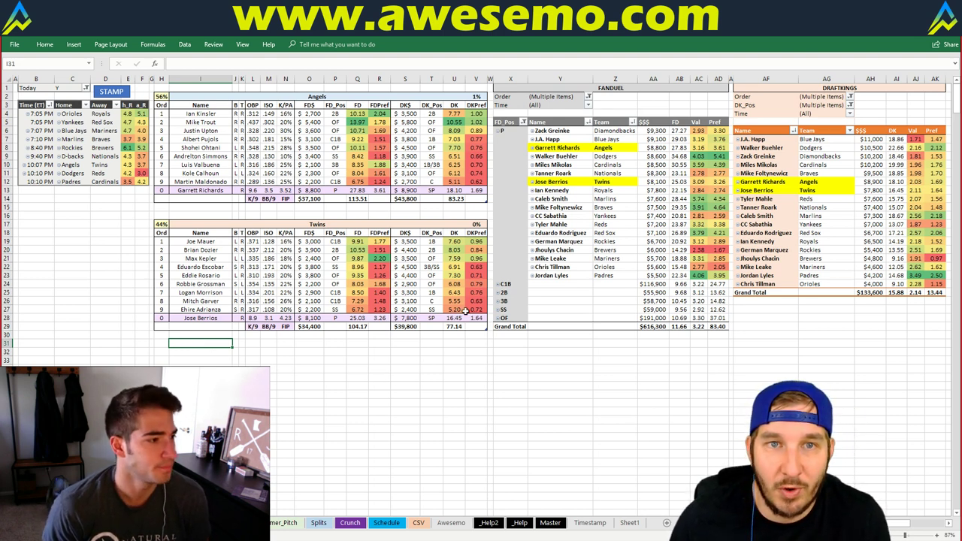
left_click(347, 343)
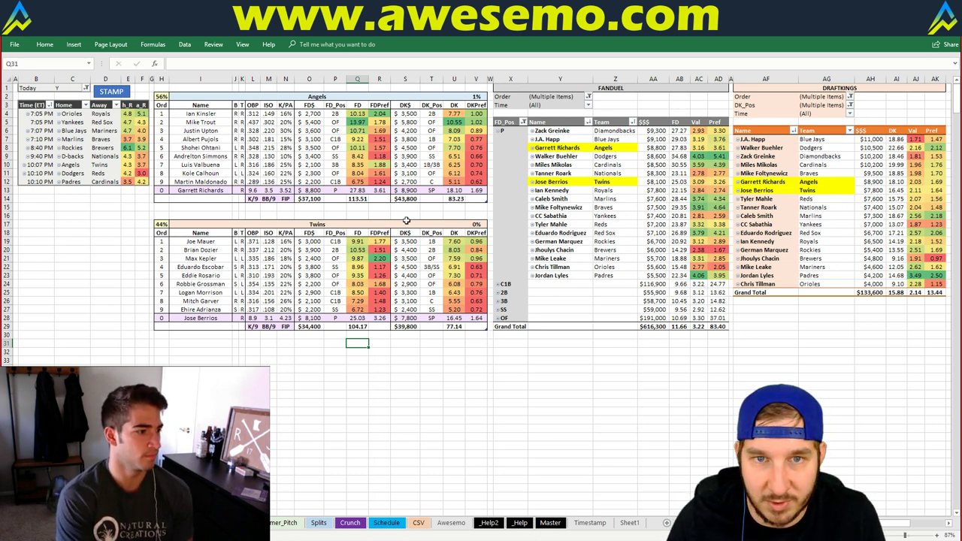
Switch the matchup tables from the Angels game to the Dodgers home game and stamp its time
left_click(344, 96)
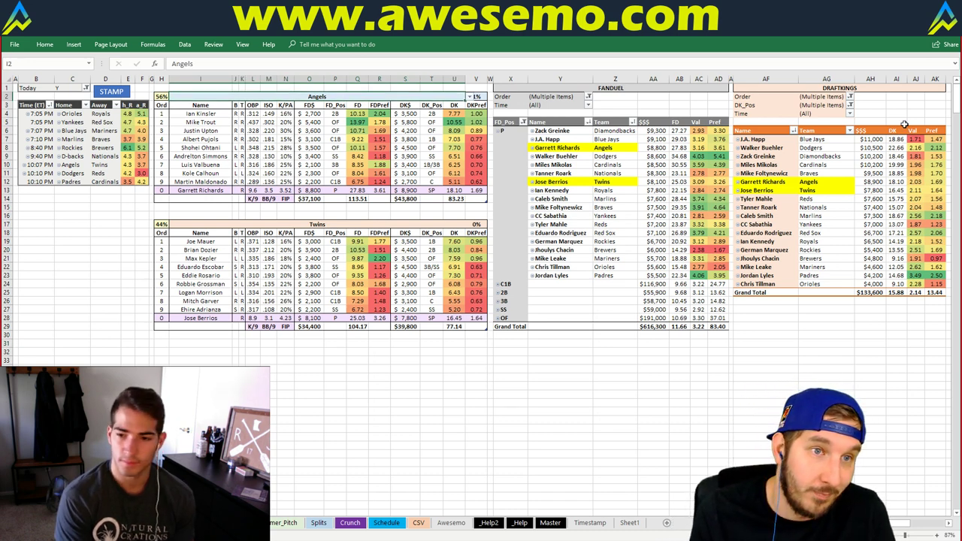
type("Dodgers")
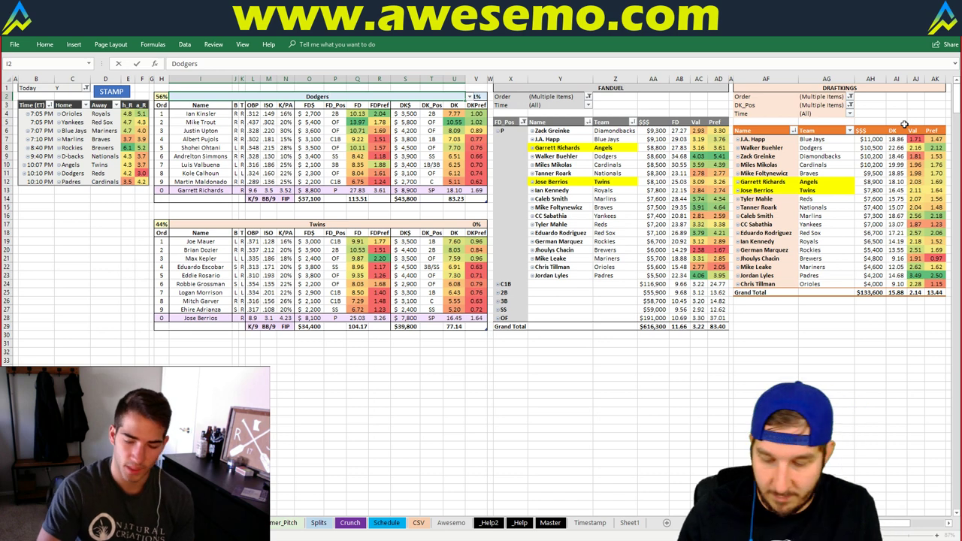
key("Return")
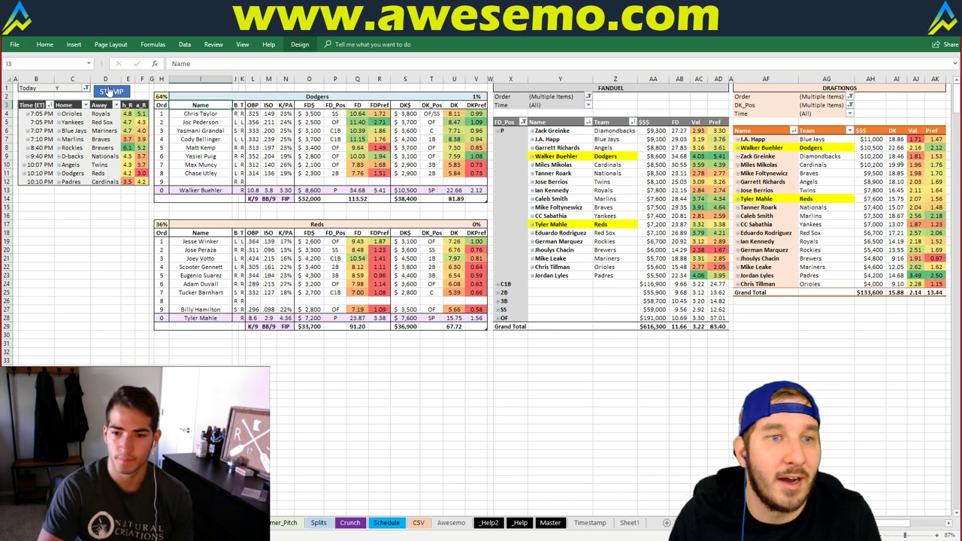
key("Up")
key("Up")
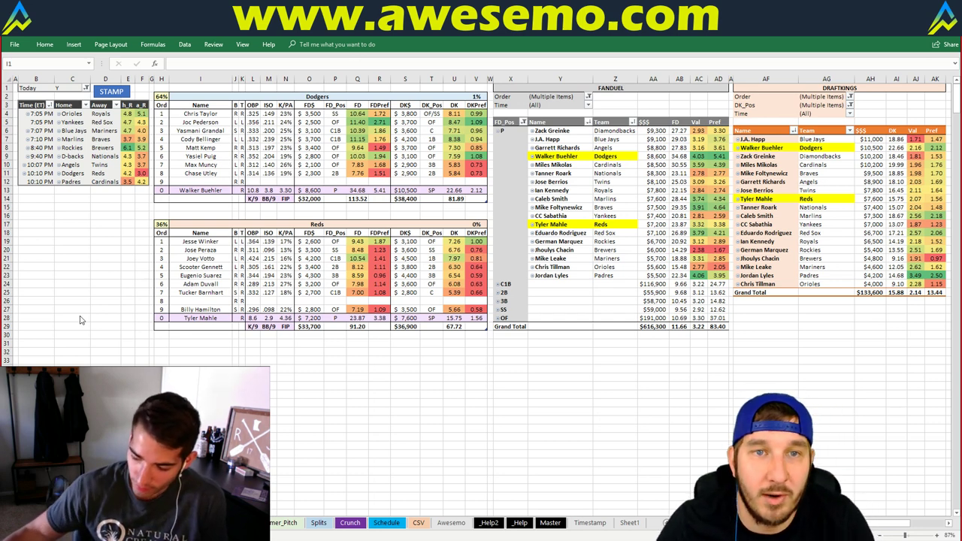
Change the home team to Padres to load their matchup, and stamp the time of the game
left_click(278, 97)
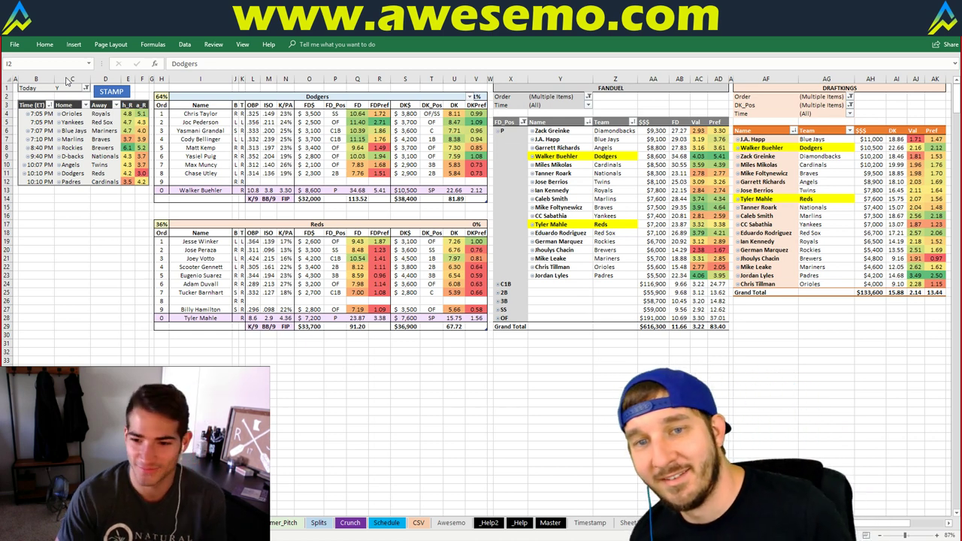
left_click(200, 93)
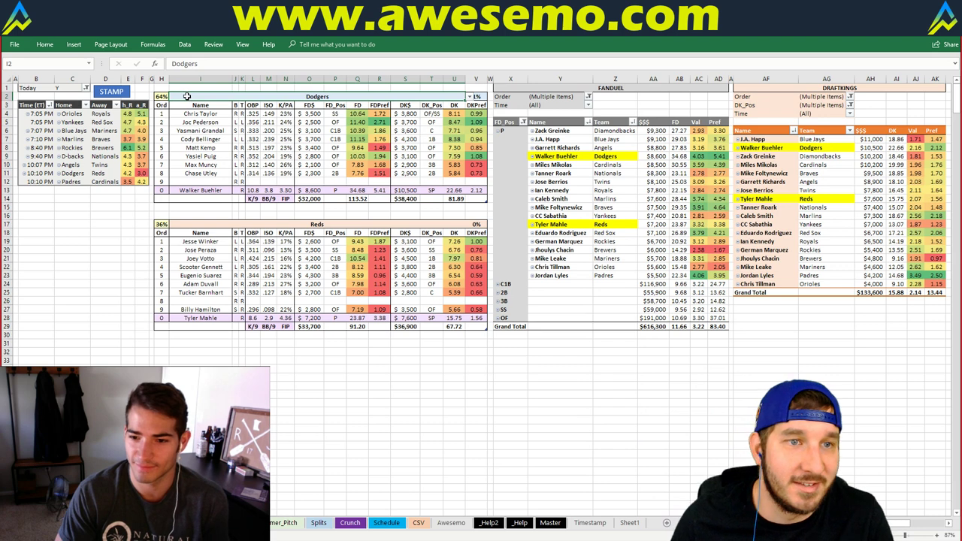
type("Padres")
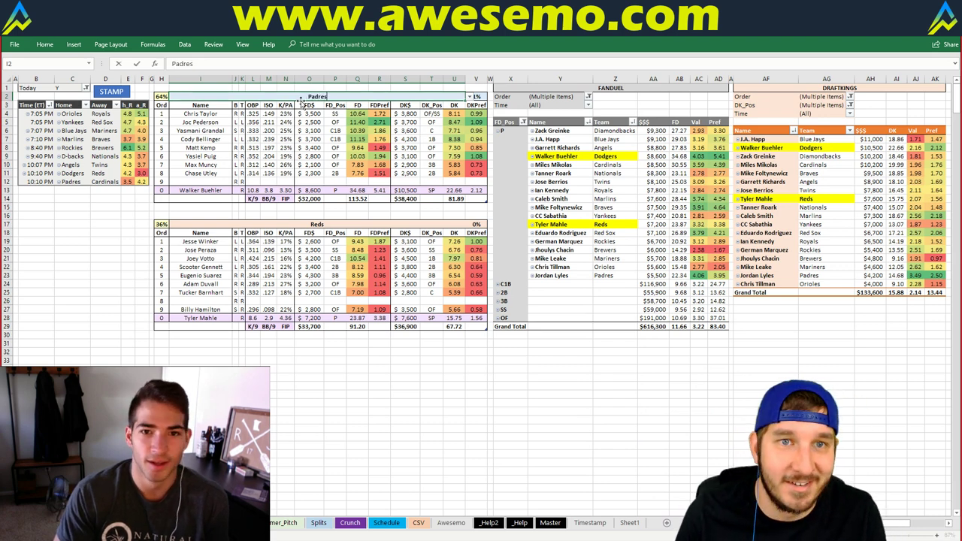
key("Return")
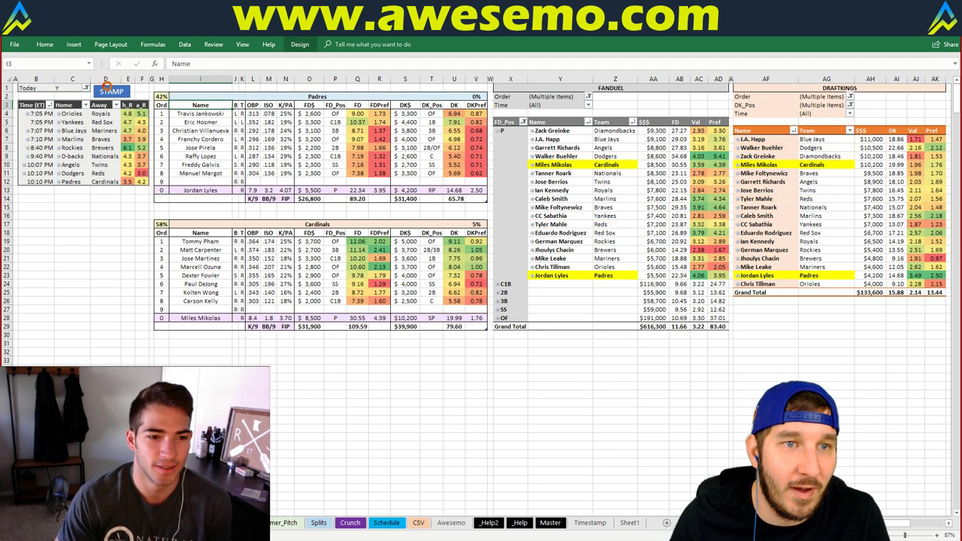
key("Up")
key("Up")
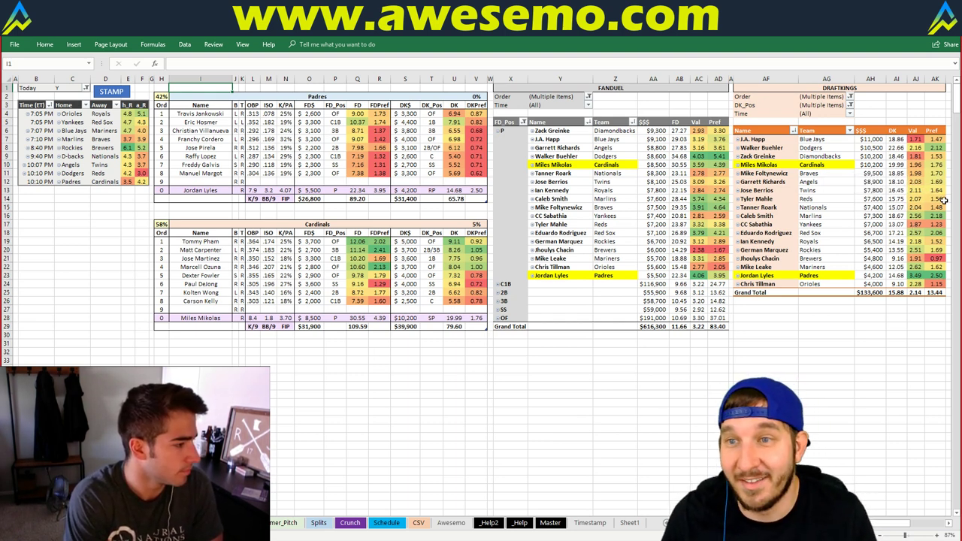
left_click(888, 114)
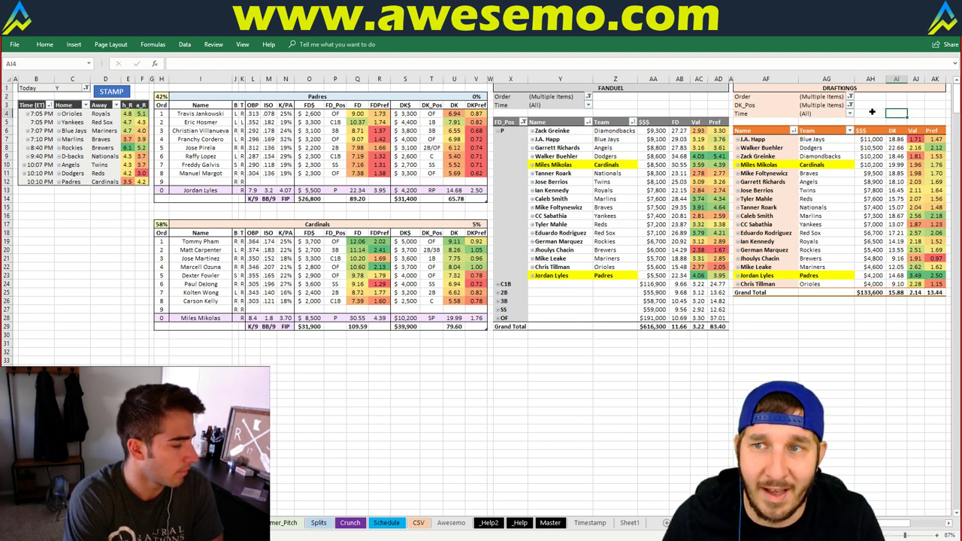
left_click(872, 113)
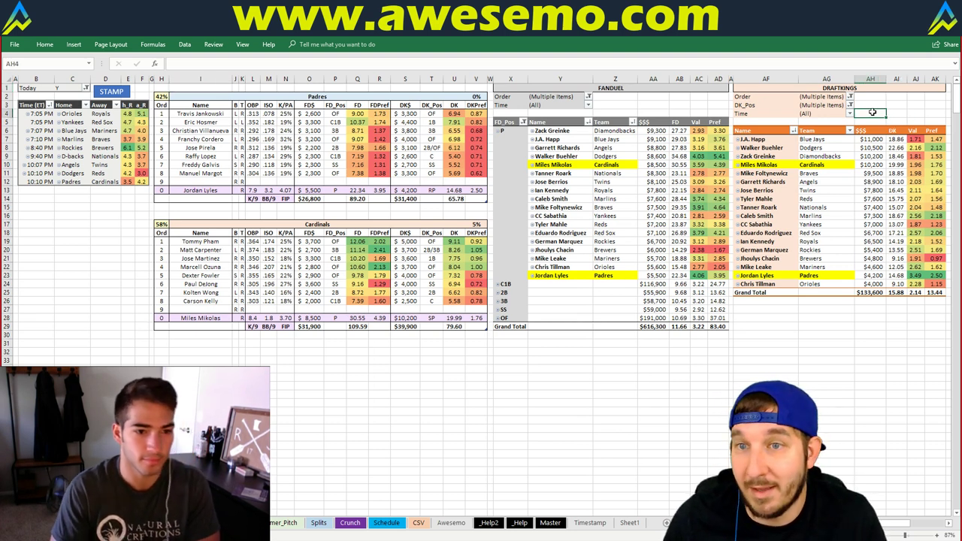
Switch to the browser's Miles Mikolas image results, maximize the window and enlarge the page to 175% to view his photo
left_click(528, 376)
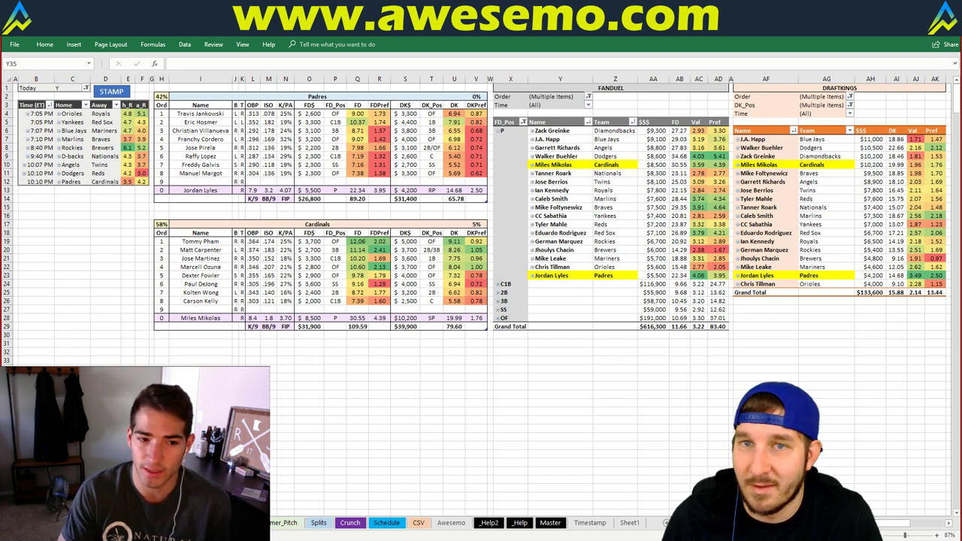
key("alt+Tab")
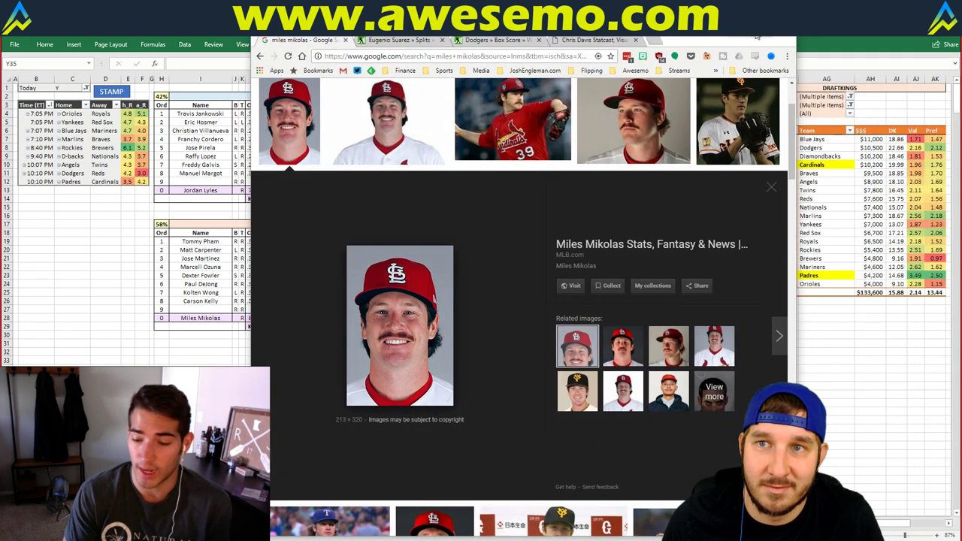
left_click(756, 36)
left_click(952, 45)
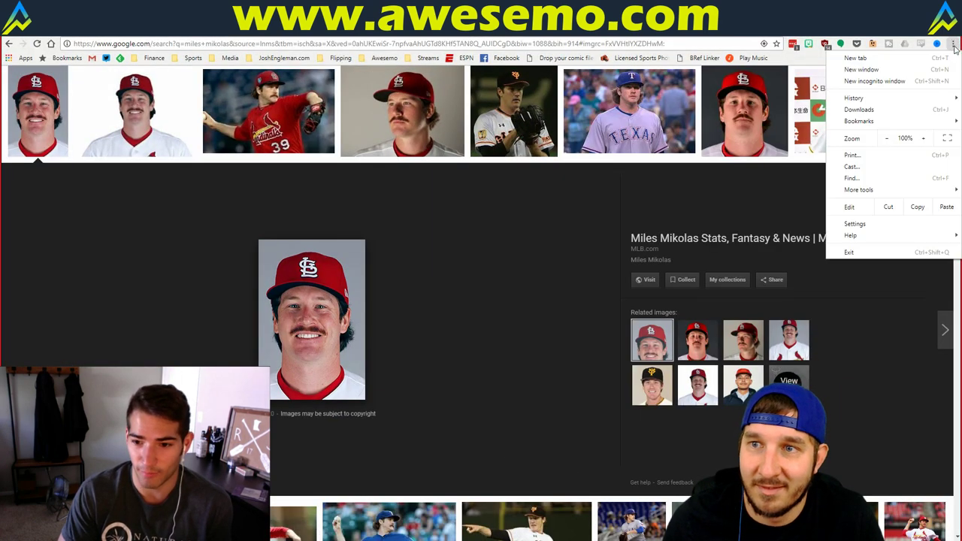
left_click(922, 138)
left_click(922, 138)
left_click(923, 138)
left_click(922, 138)
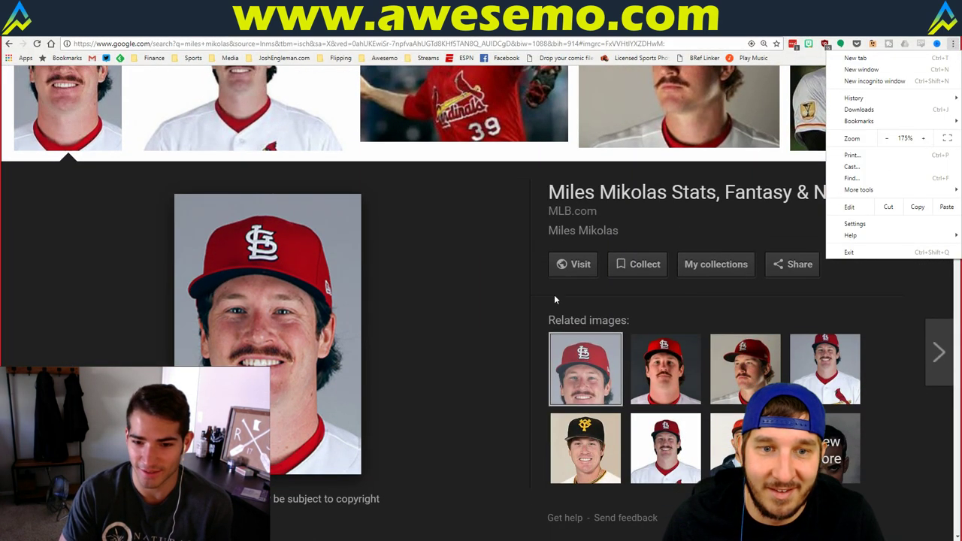
left_click(554, 299)
scroll(526, 300, "down", 1)
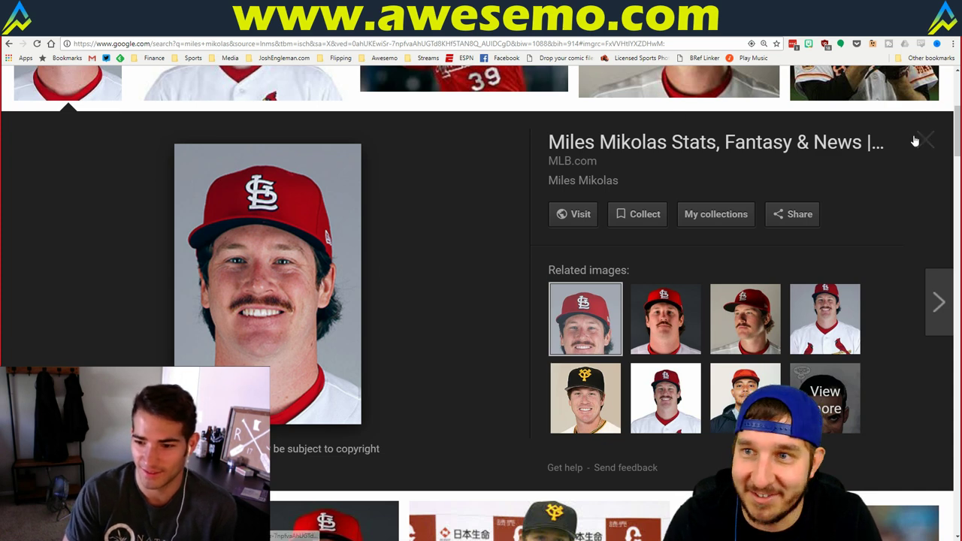
Open the related Miles Mikolas photo from wjbc.com in the image preview
left_click(955, 47)
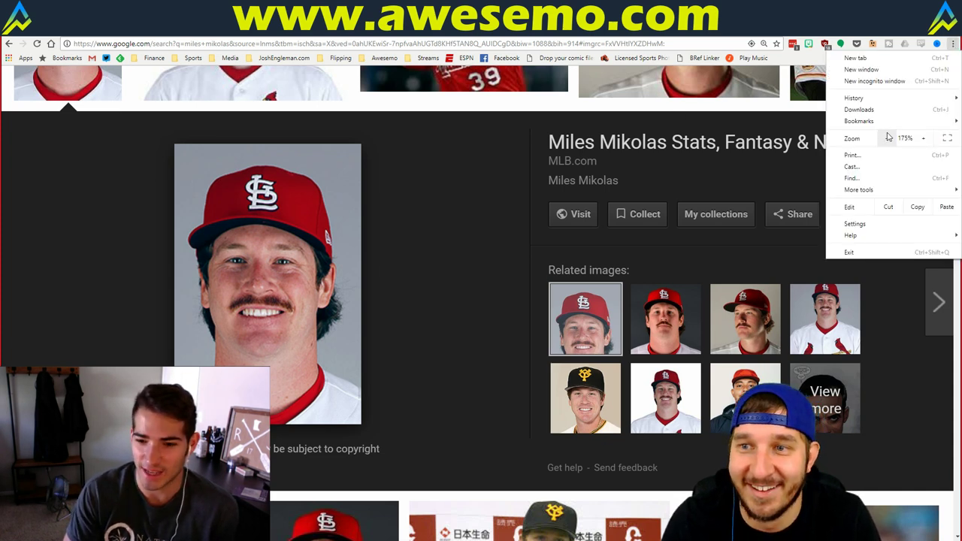
left_click(449, 222)
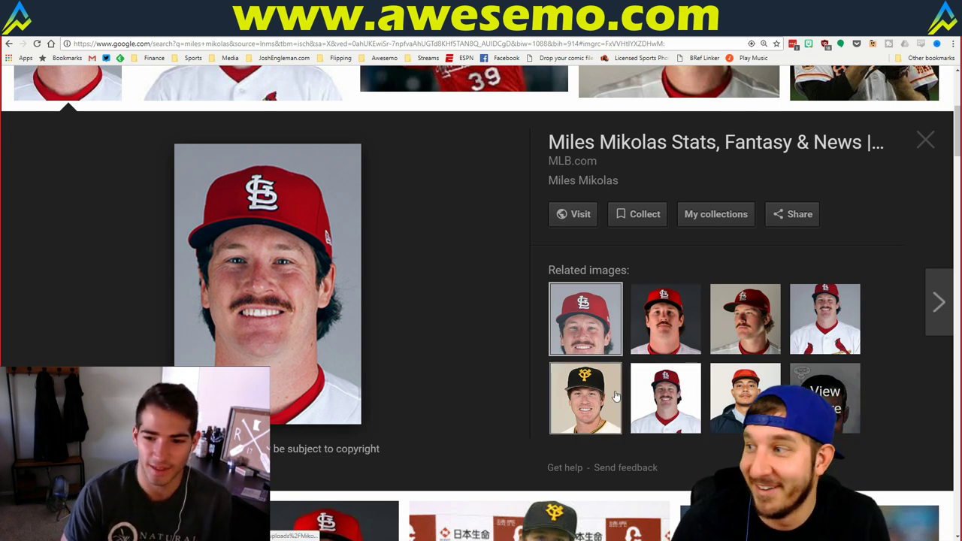
left_click(832, 331)
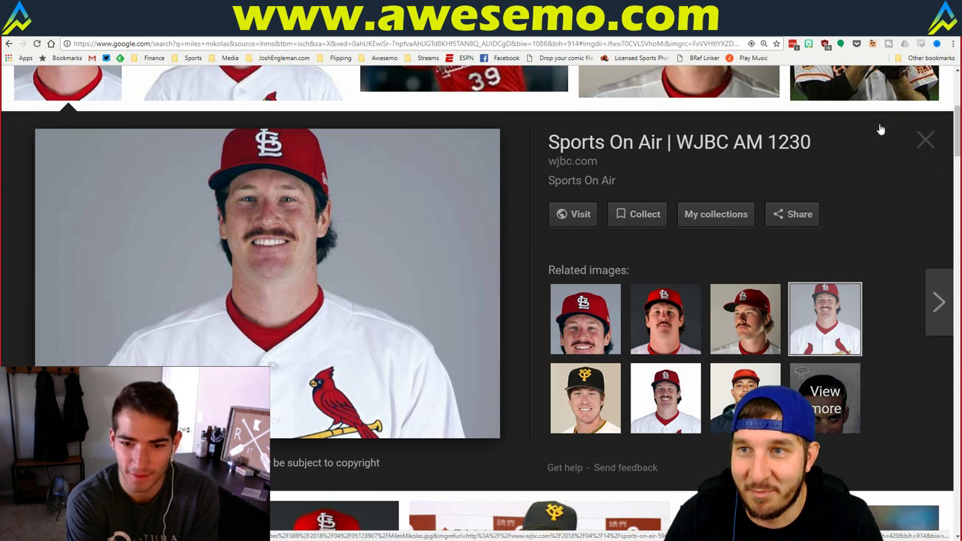
Reset the image results page zoom to 100%
left_click(952, 43)
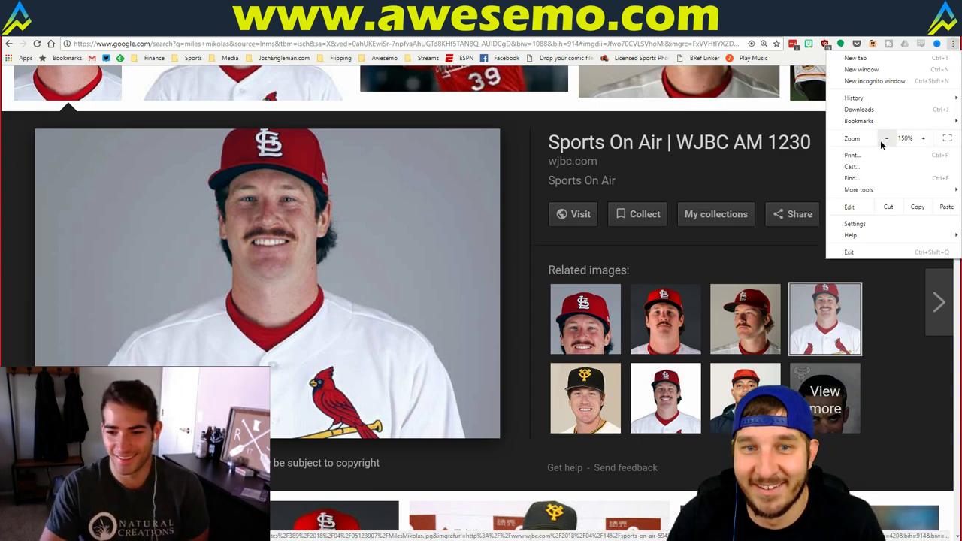
left_click(887, 140)
left_click(886, 141)
left_click(886, 140)
left_click(887, 140)
key("Escape")
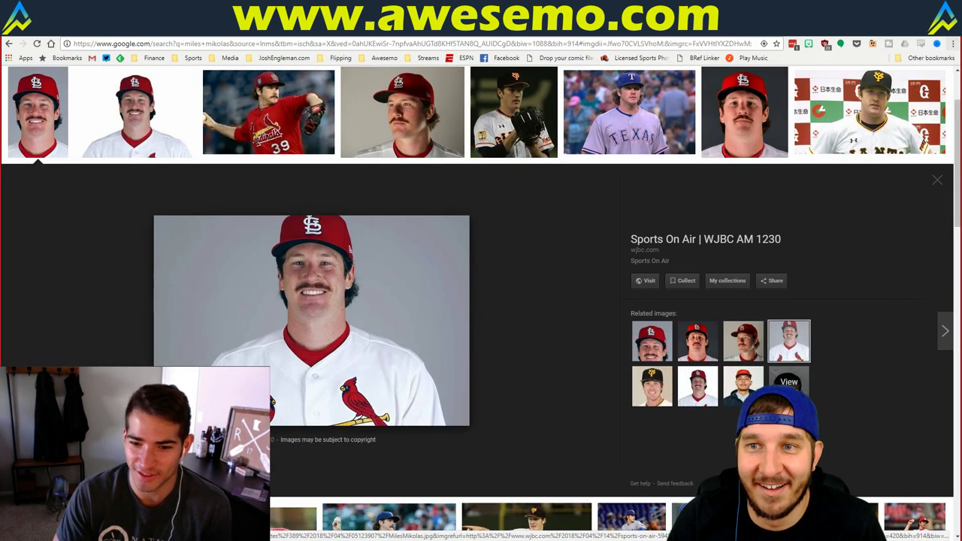
View the FantasyPros photo of Miles Mikolas and its related Viva El Birdos portrait, then return to the matchup workbook
left_click(740, 116)
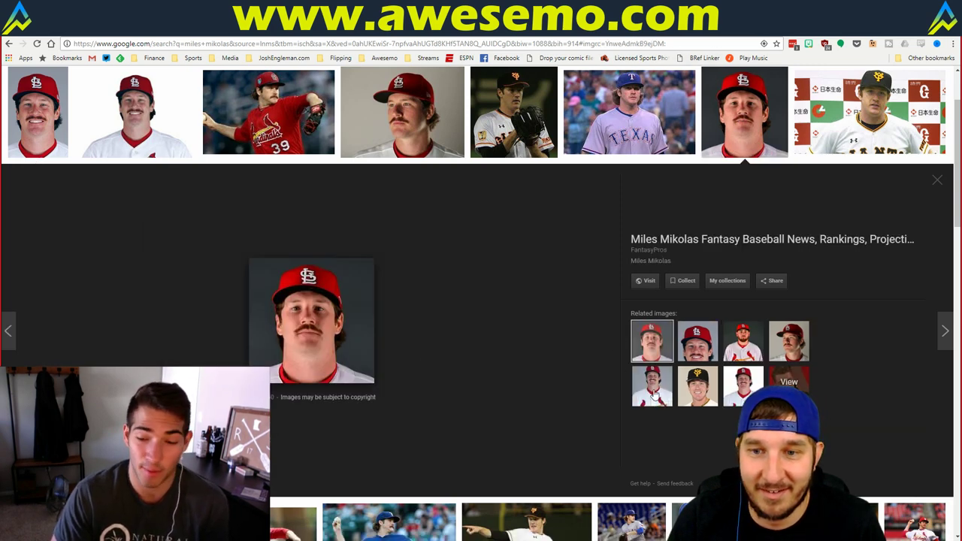
left_click(785, 338)
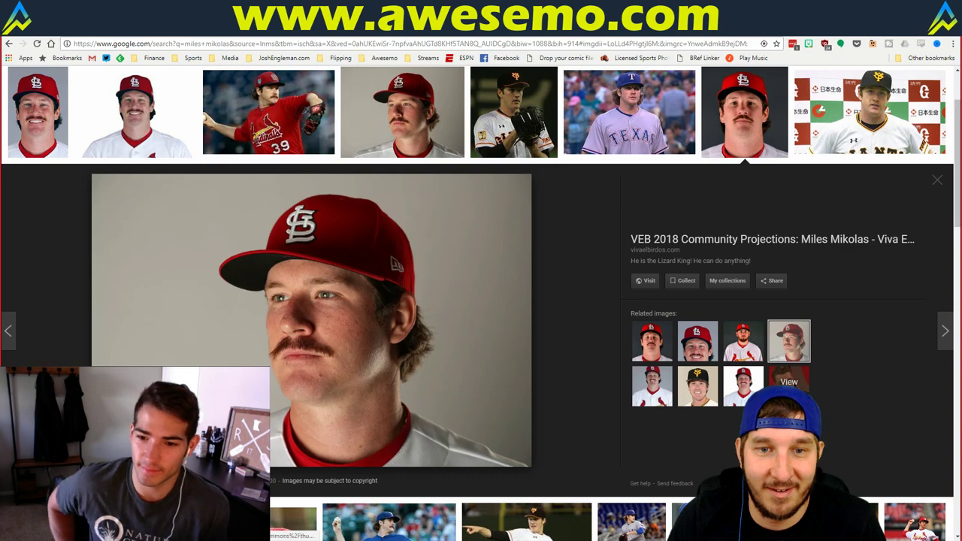
key("alt+Tab")
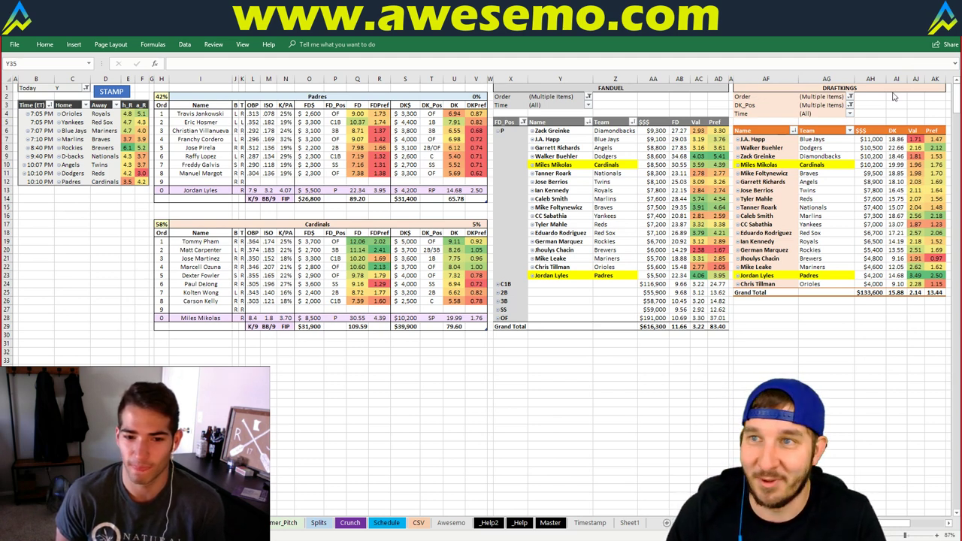
left_click(372, 361)
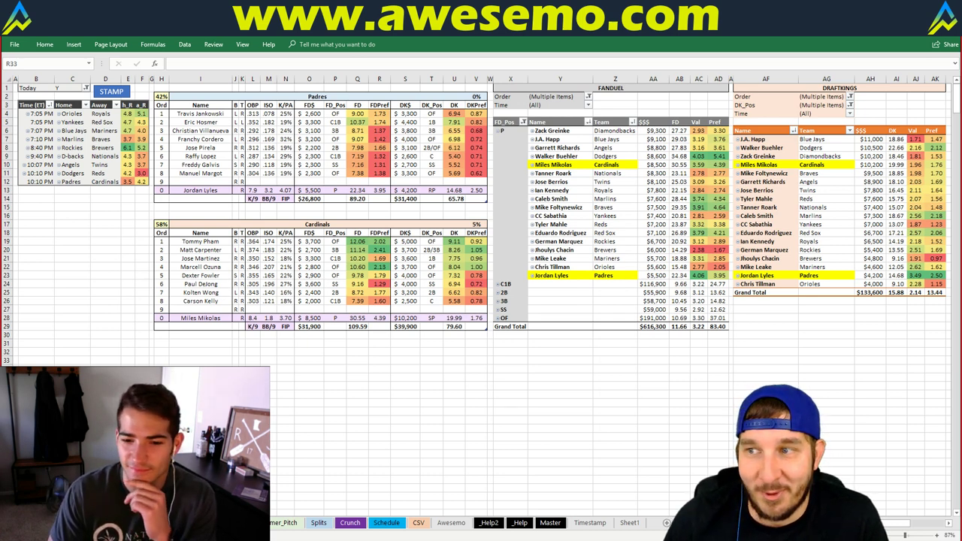
left_click(336, 334)
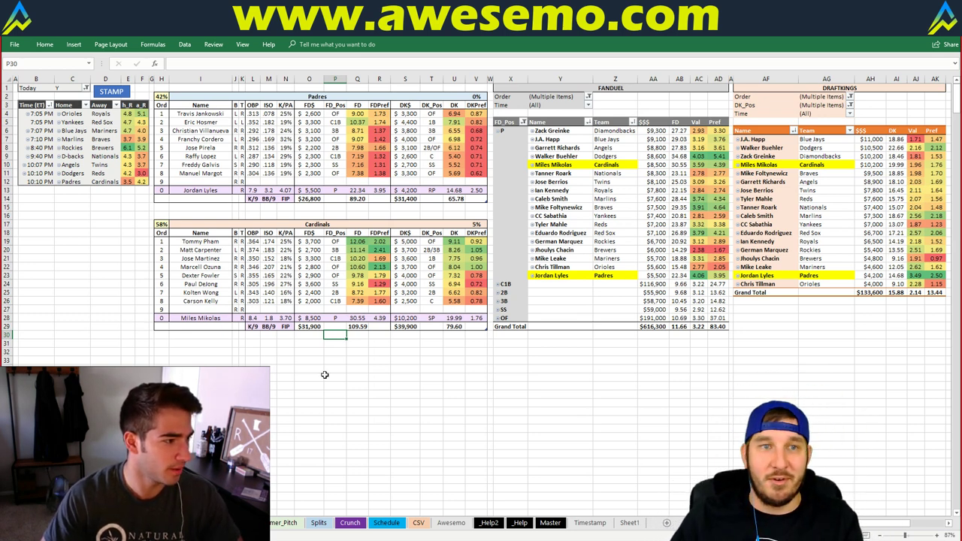
left_click(145, 351)
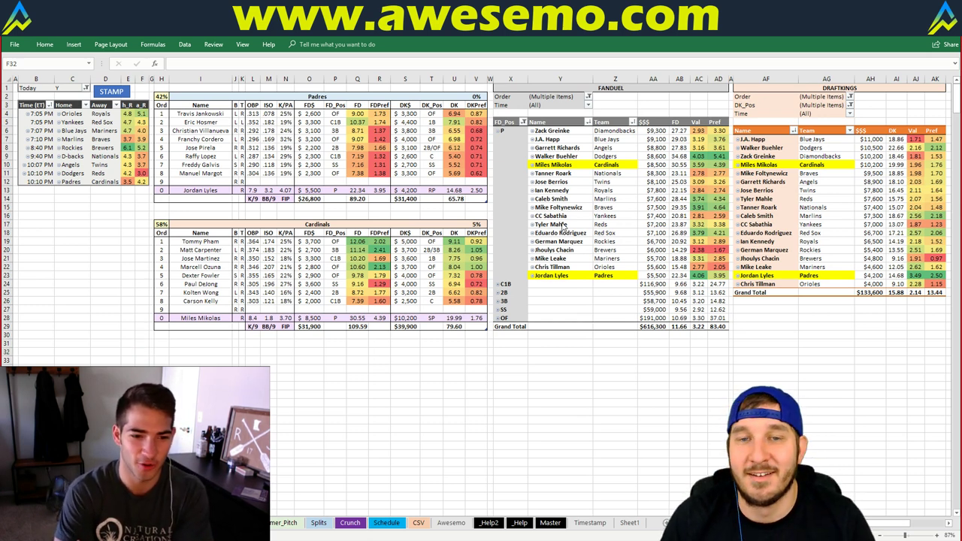
left_click(109, 284)
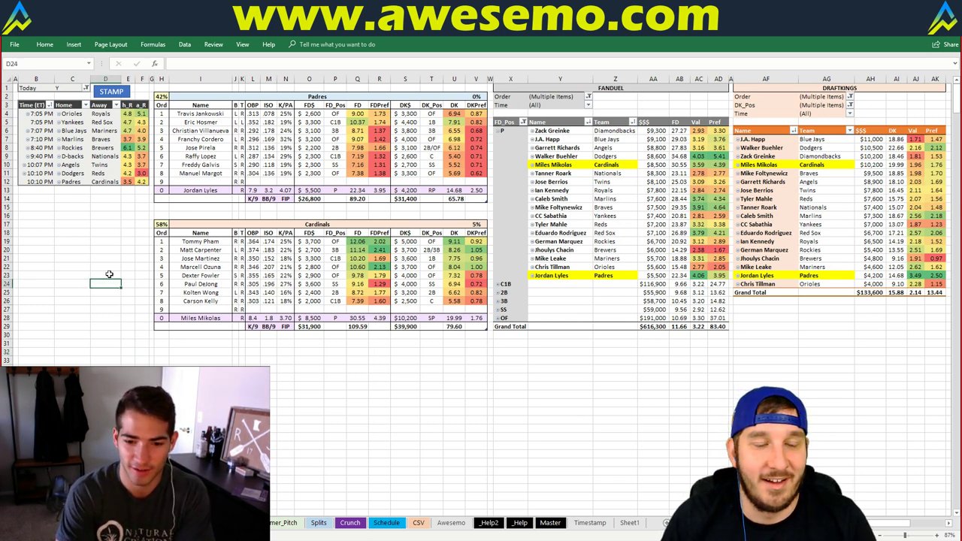
left_click(112, 233)
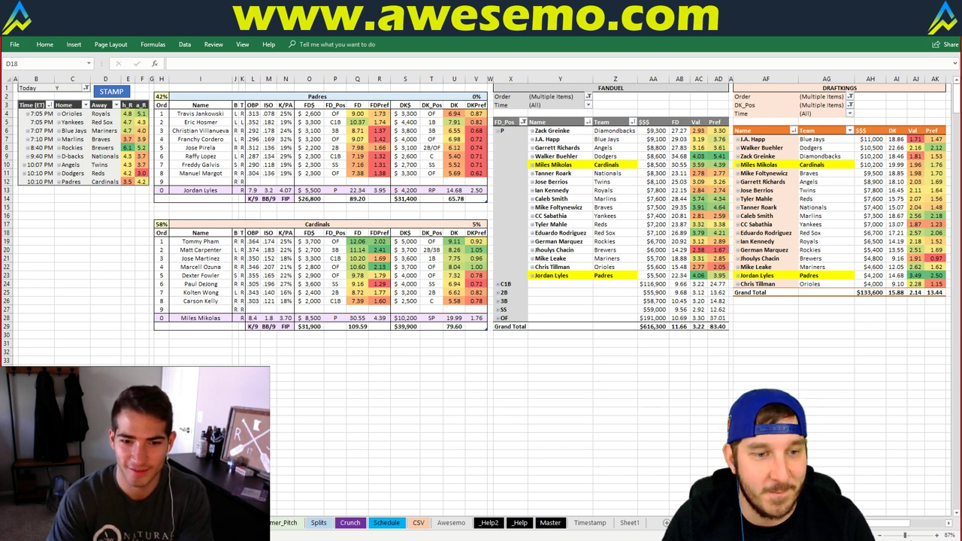
Switch to the browser's DraftKings lineup cruncher page and sort its lineups by My Projected
key("alt+Tab")
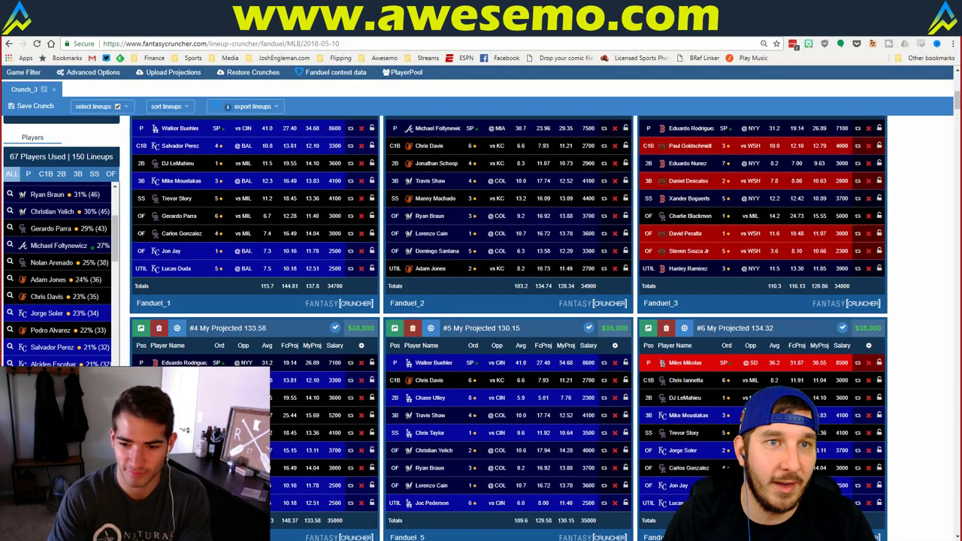
left_click(178, 27)
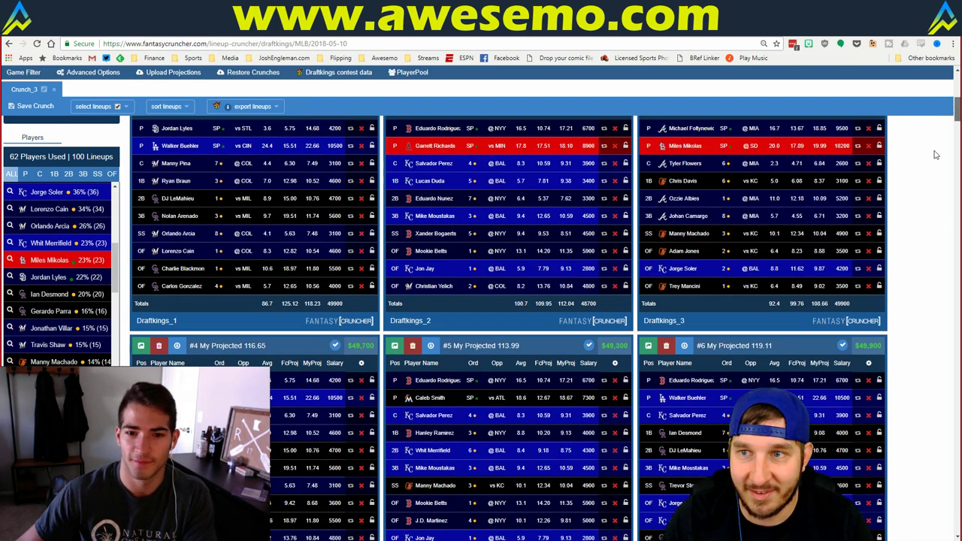
scroll(937, 156, "up", 5)
scroll(712, 399, "down", 5)
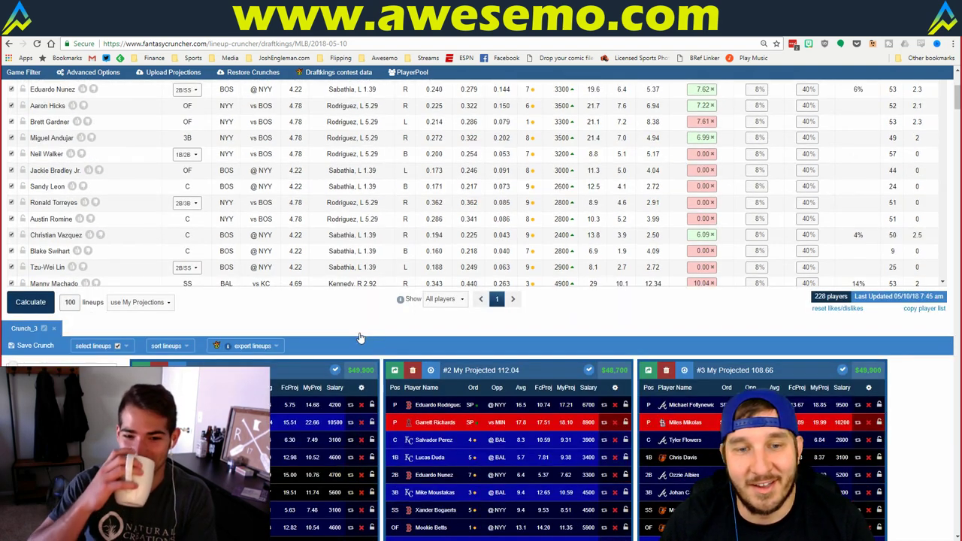
scroll(217, 285, "down", 1)
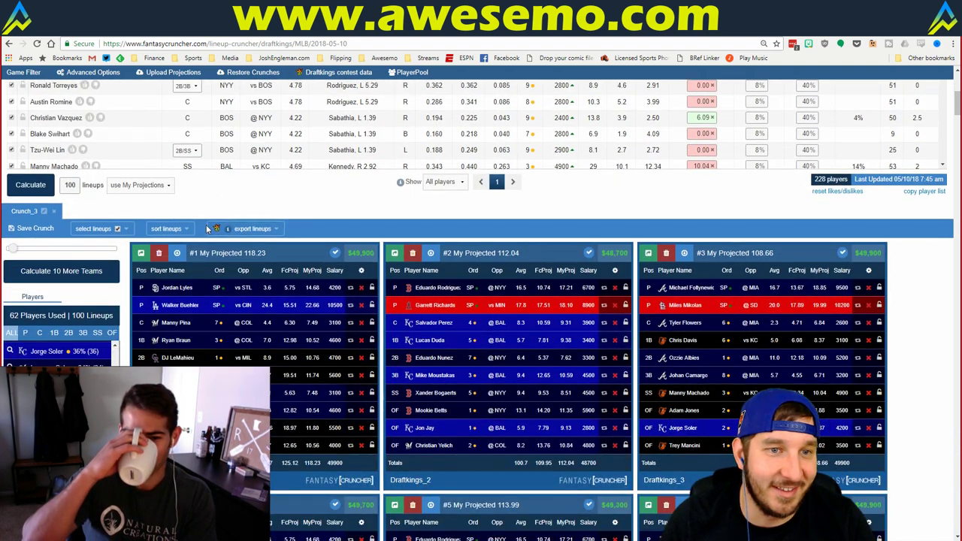
left_click(167, 228)
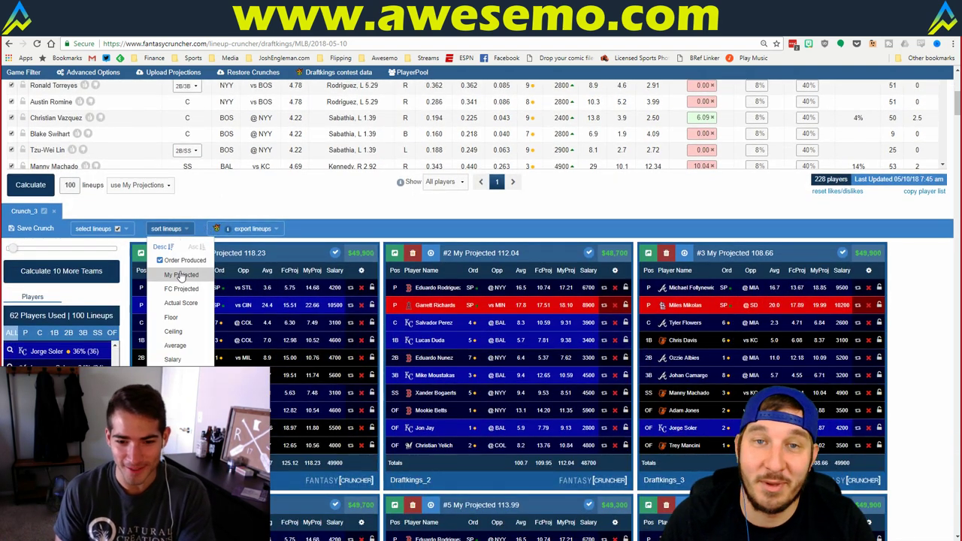
left_click(181, 275)
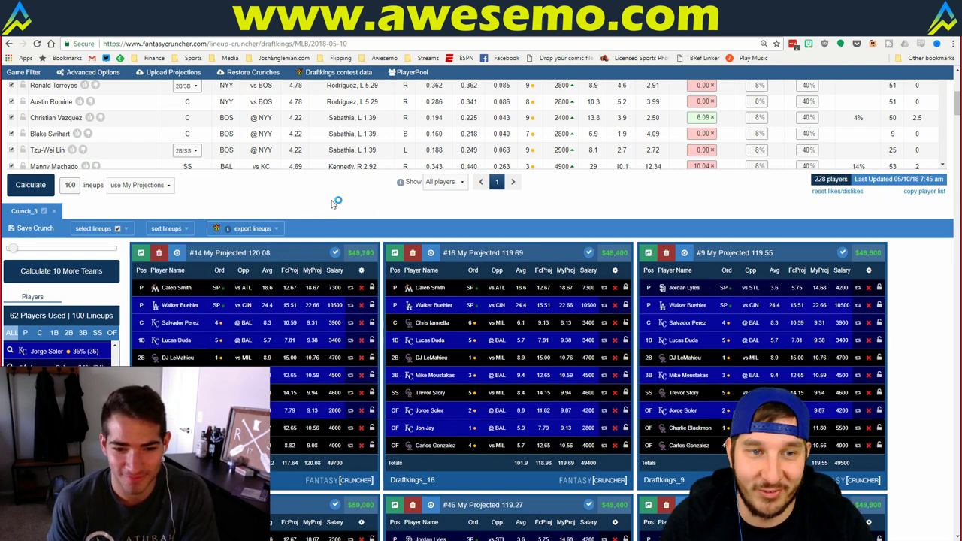
Show only pitchers in the player usage list, and filter the lineups to those containing both Miles Mikolas and Eduardo Rodriguez
scroll(333, 203, "down", 1)
left_click(24, 284)
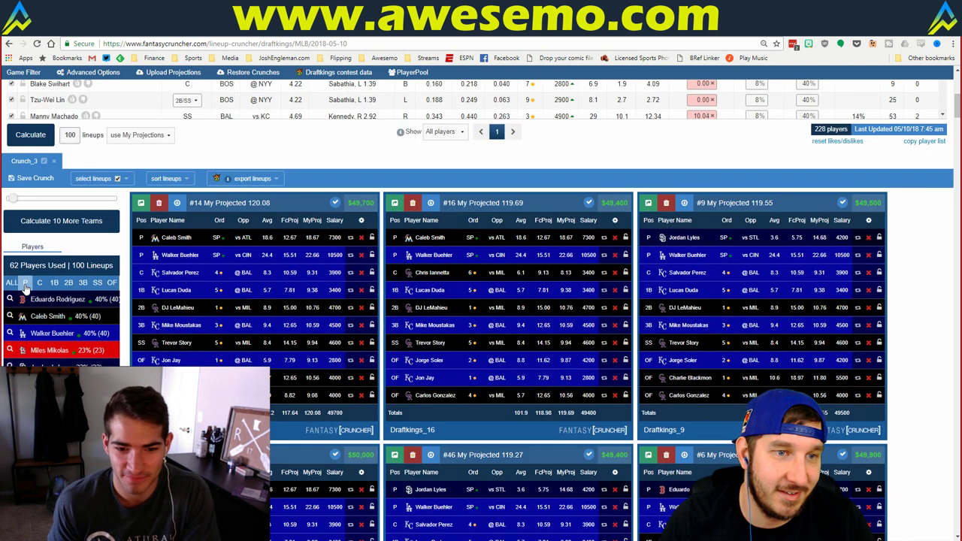
left_click(9, 351)
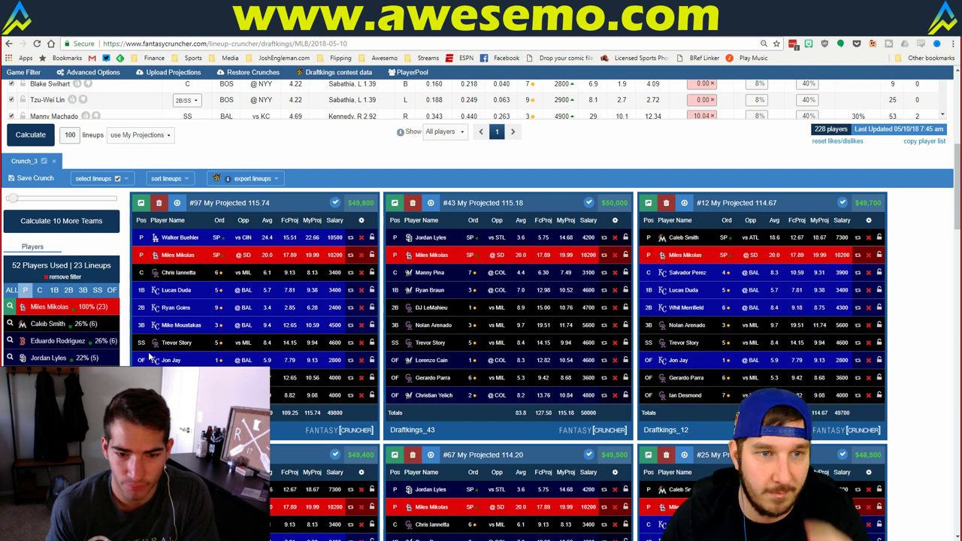
left_click(9, 343)
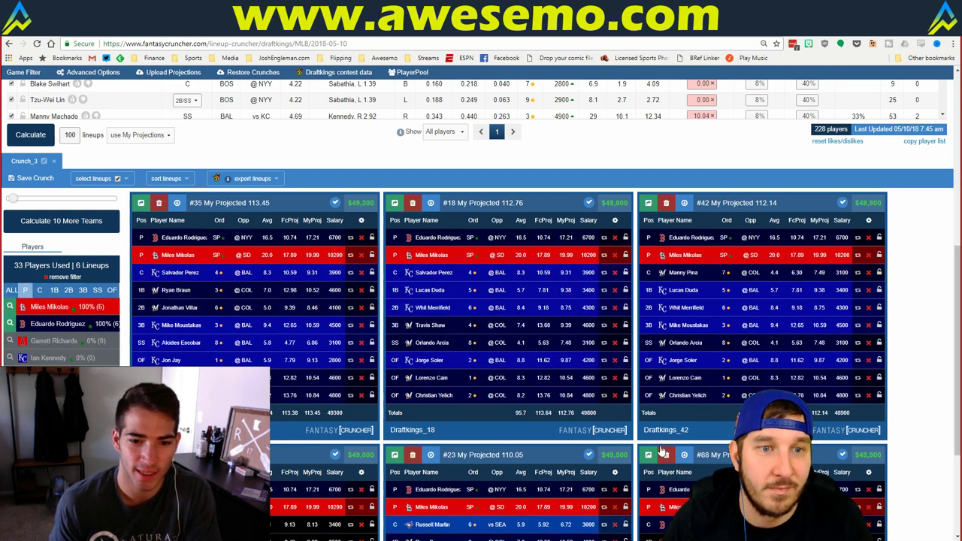
scroll(661, 449, "down", 3)
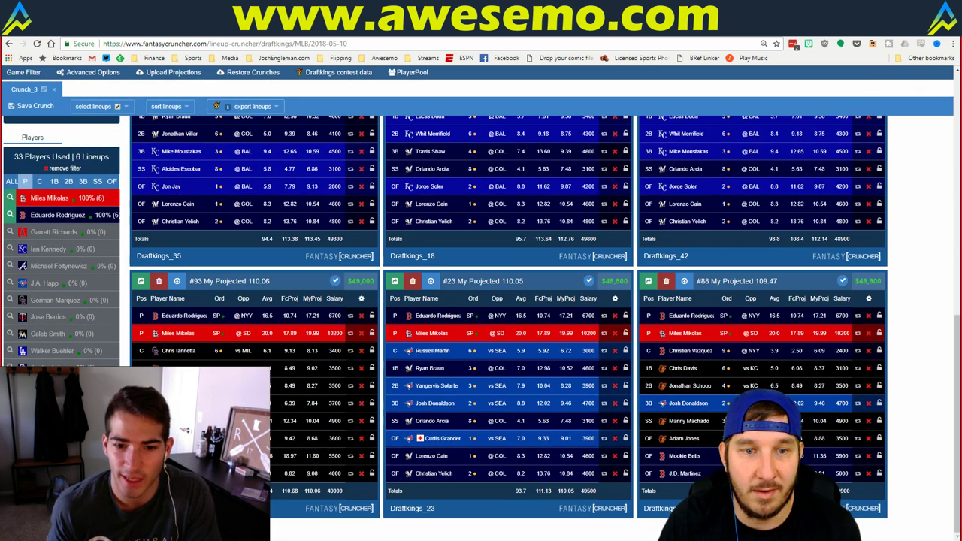
scroll(507, 323, "up", 1)
scroll(417, 339, "down", 1)
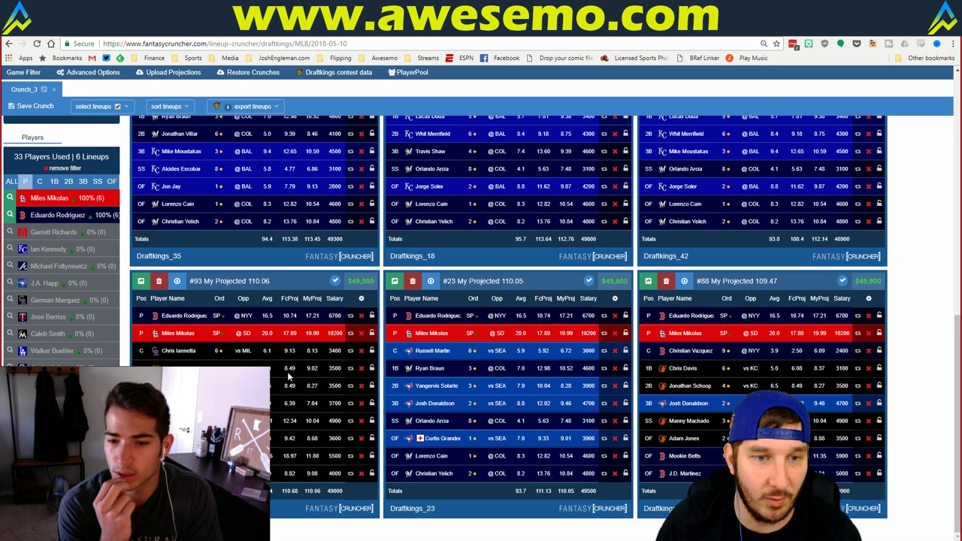
Set the lineup count to 20, lock Miles Mikolas and Eduardo Rodriguez, and calculate a new set of lineups
scroll(273, 320, "up", 5)
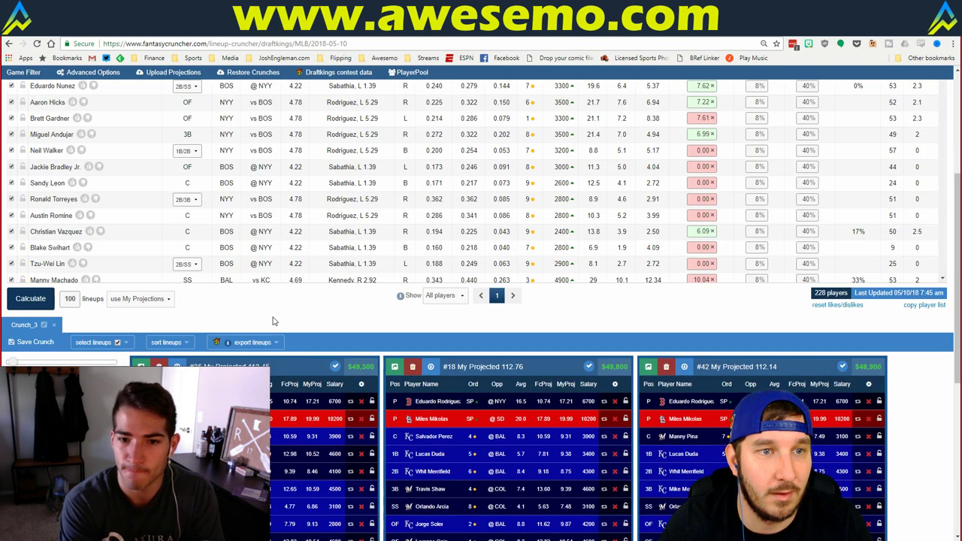
type("20")
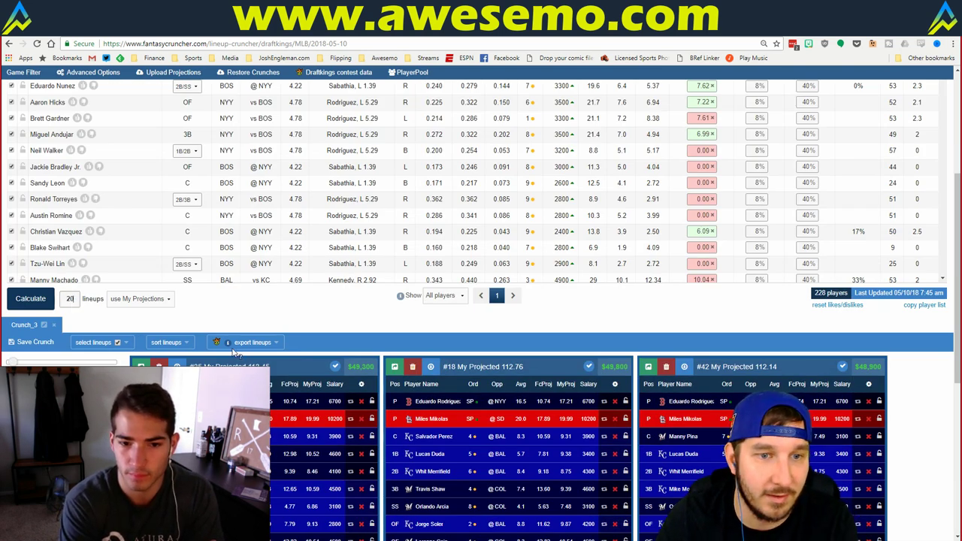
left_click(371, 418)
left_click(371, 401)
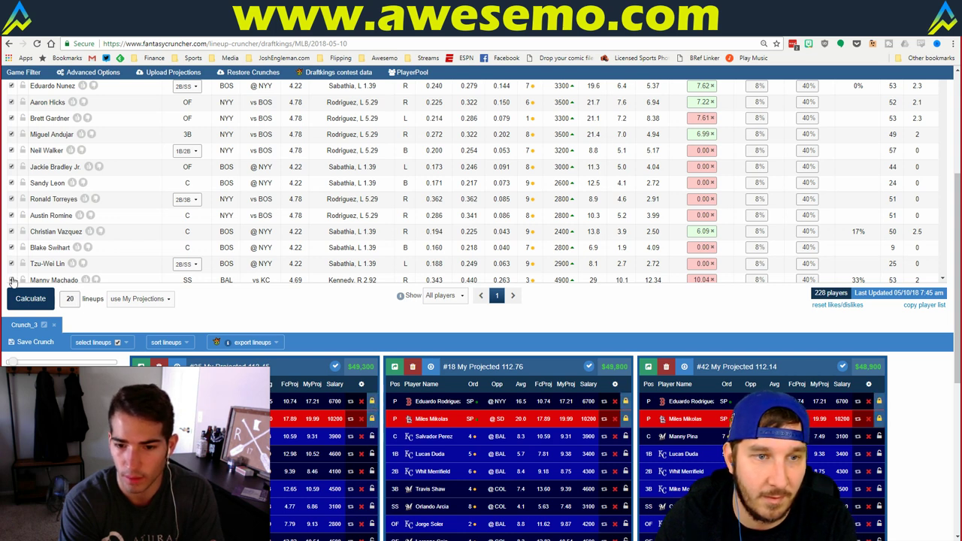
left_click(22, 298)
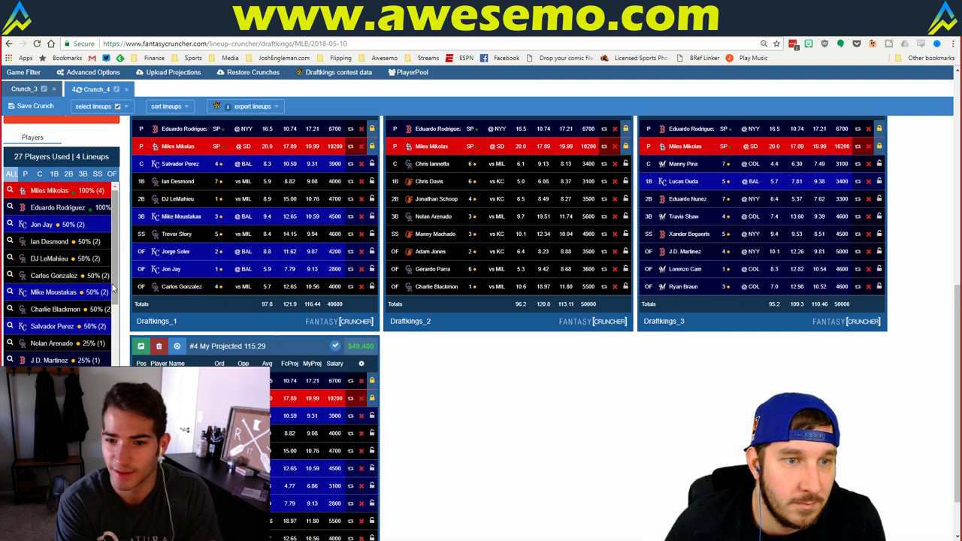
Look over the newly calculated lineups built around Miles Mikolas and Eduardo Rodriguez
scroll(325, 366, "up", 1)
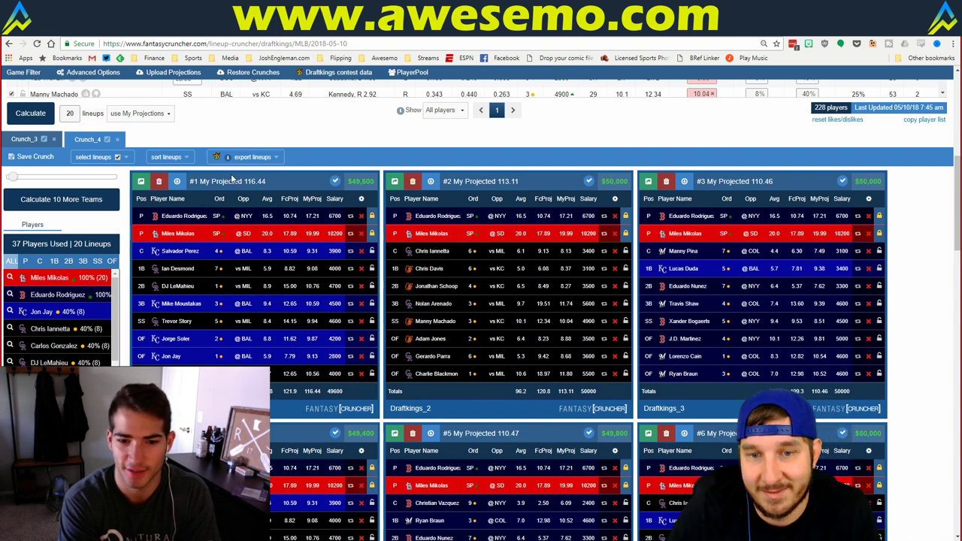
scroll(231, 173, "down", 1)
scroll(230, 173, "down", 1)
scroll(230, 173, "up", 1)
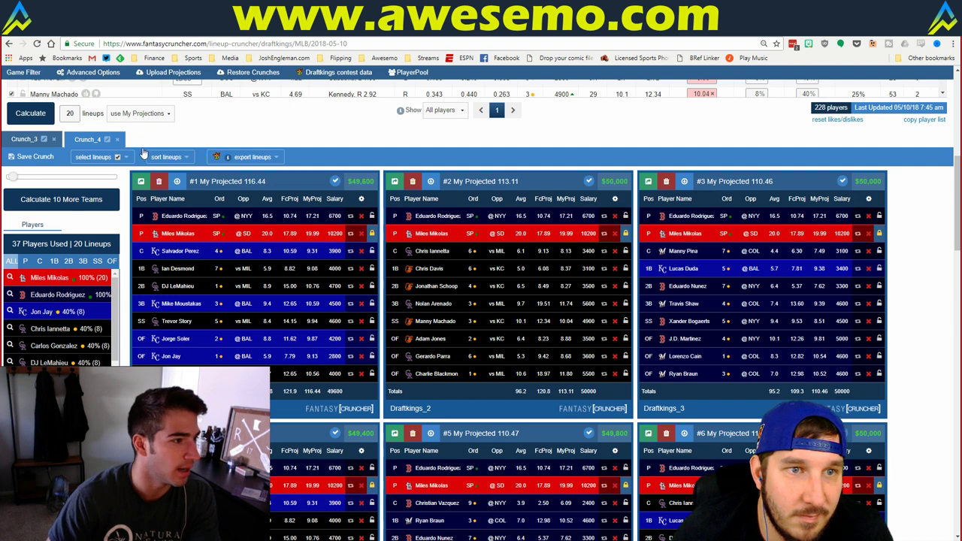
Close the Crunch_4 lineup set and remove the pitcher filter from the Crunch_3 lineups
left_click(115, 139)
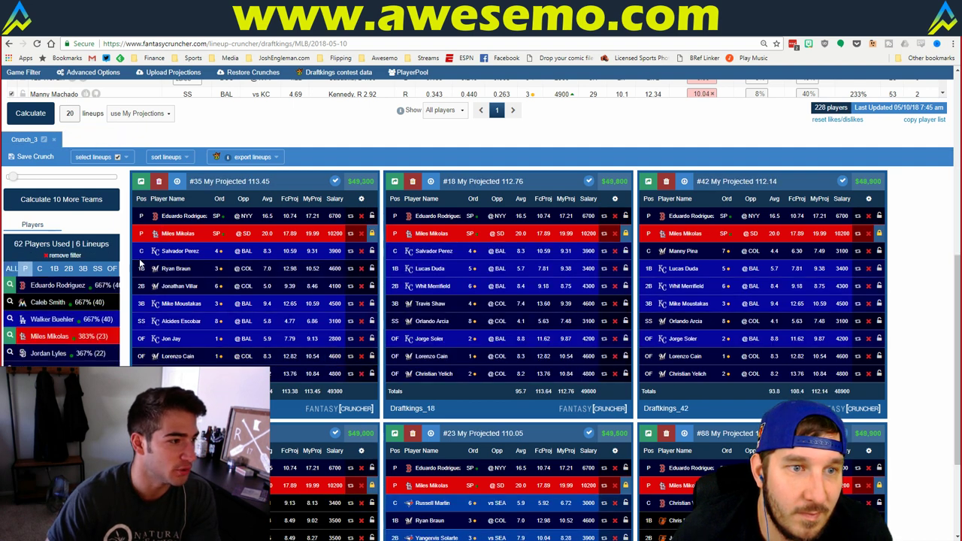
left_click(60, 256)
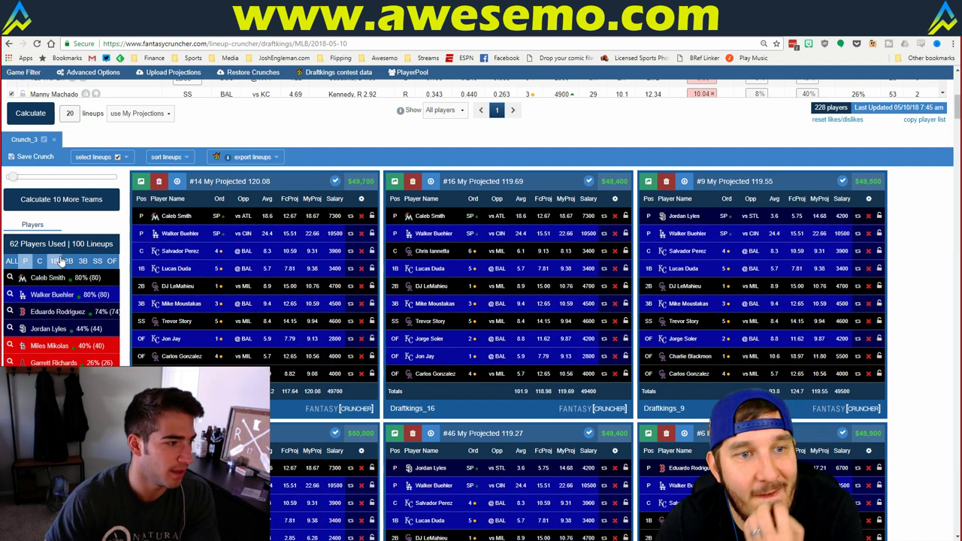
left_click(10, 345)
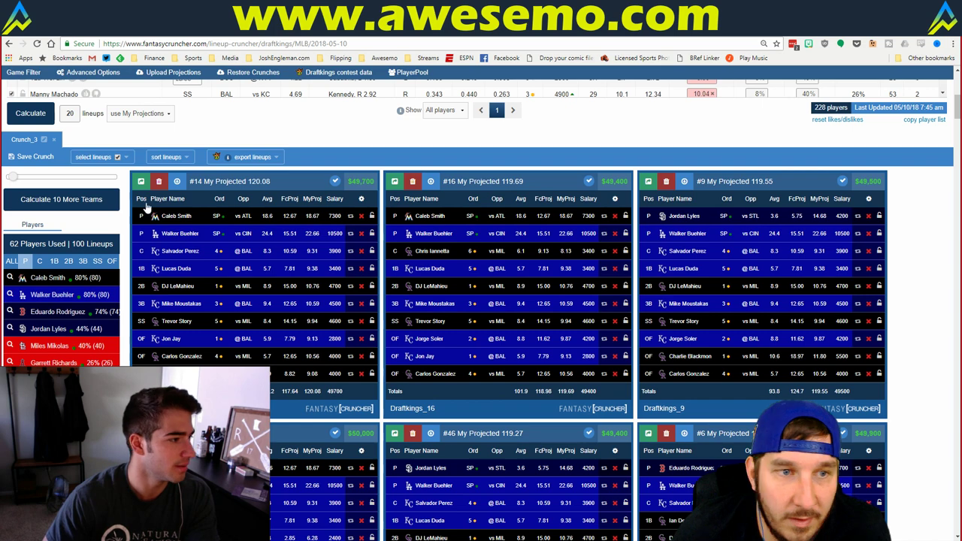
Switch to the FanDuel lineup cruncher page and show only pitchers in its player usage list
key("alt+Left")
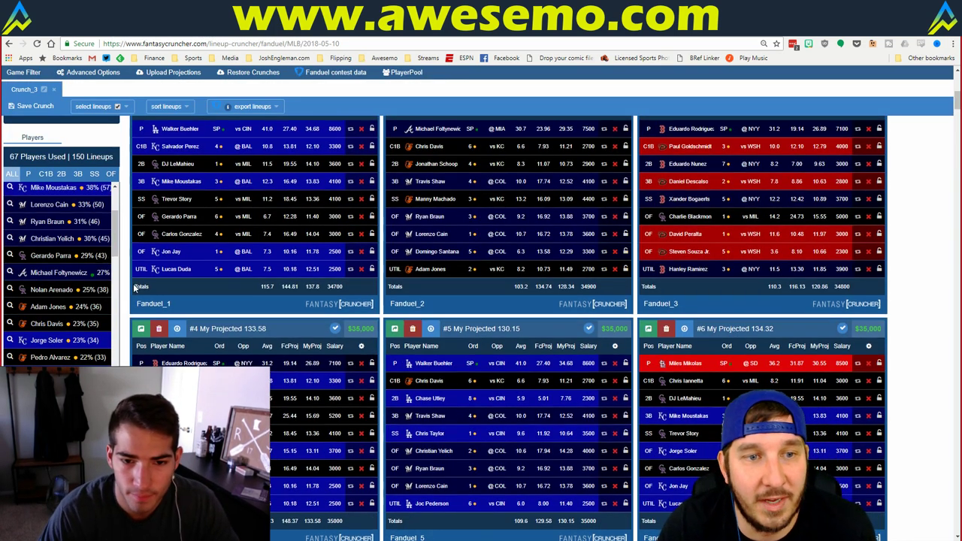
scroll(133, 293, "up", 4)
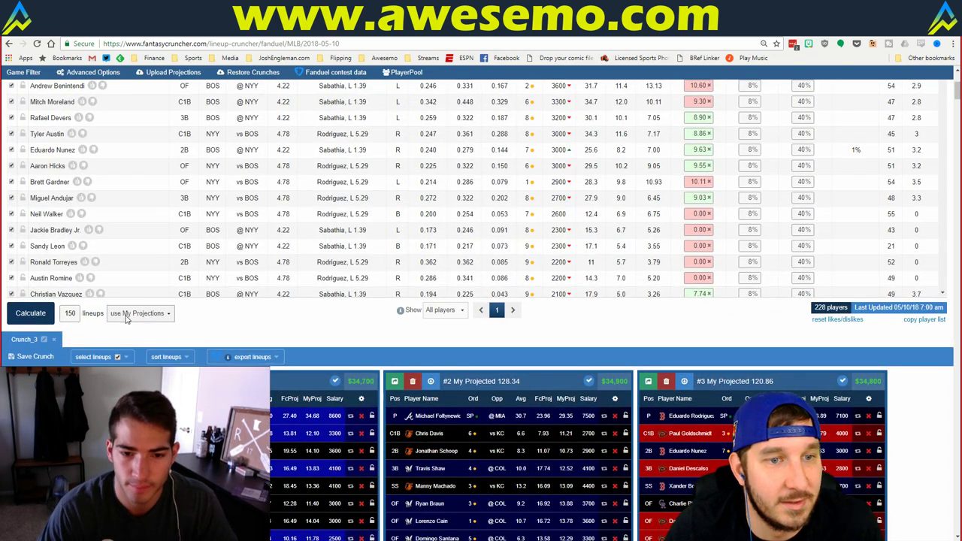
scroll(126, 318, "down", 2)
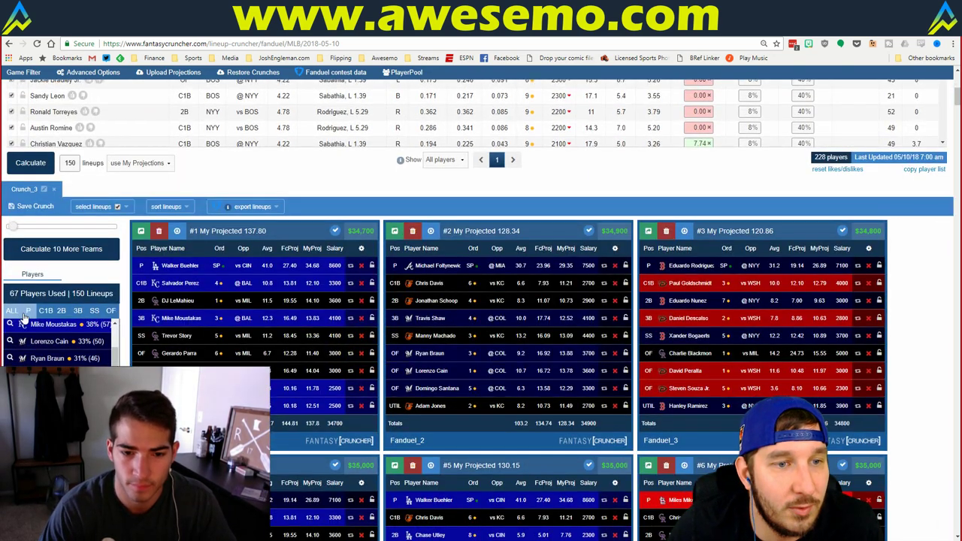
left_click(26, 311)
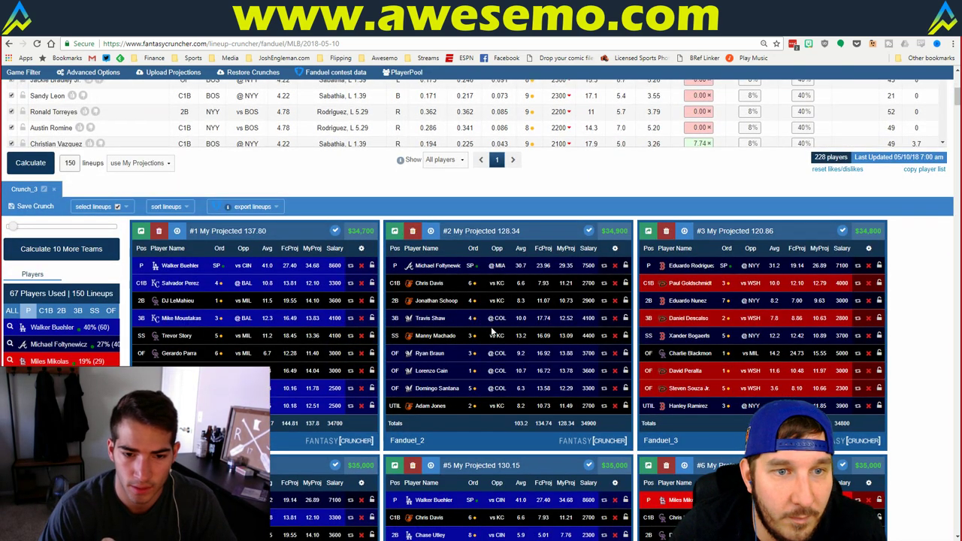
scroll(451, 334, "down", 1)
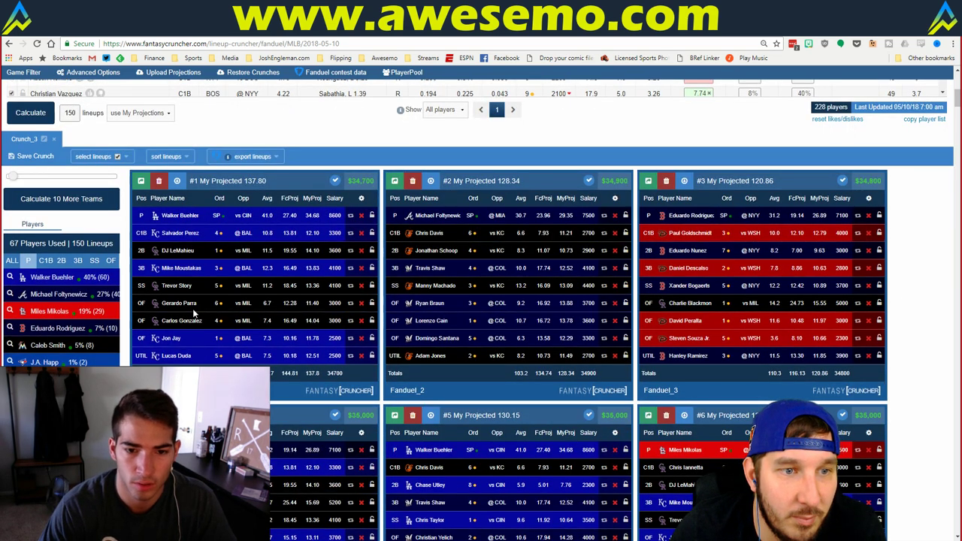
Filter the FanDuel lineups to those containing Miles Mikolas, and list player usage for all positions
left_click(12, 314)
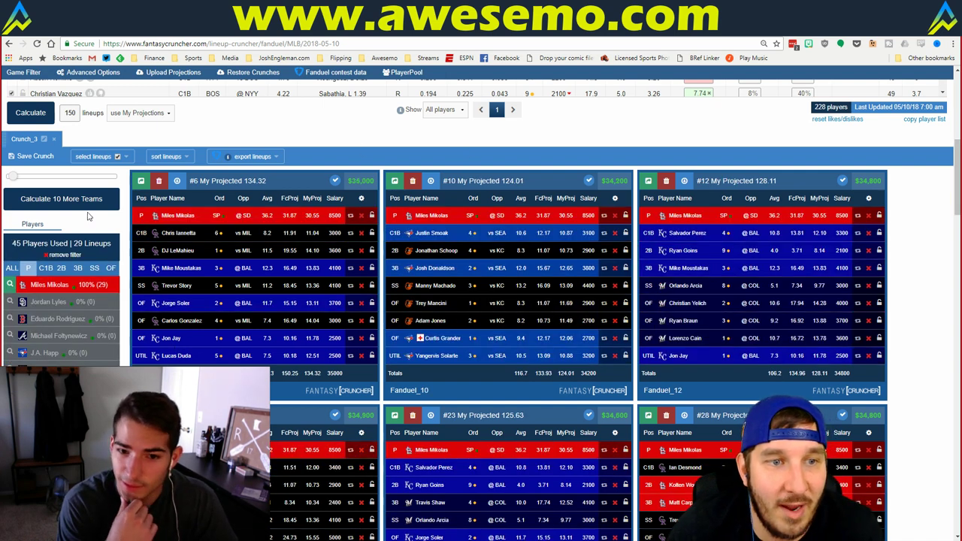
left_click(11, 268)
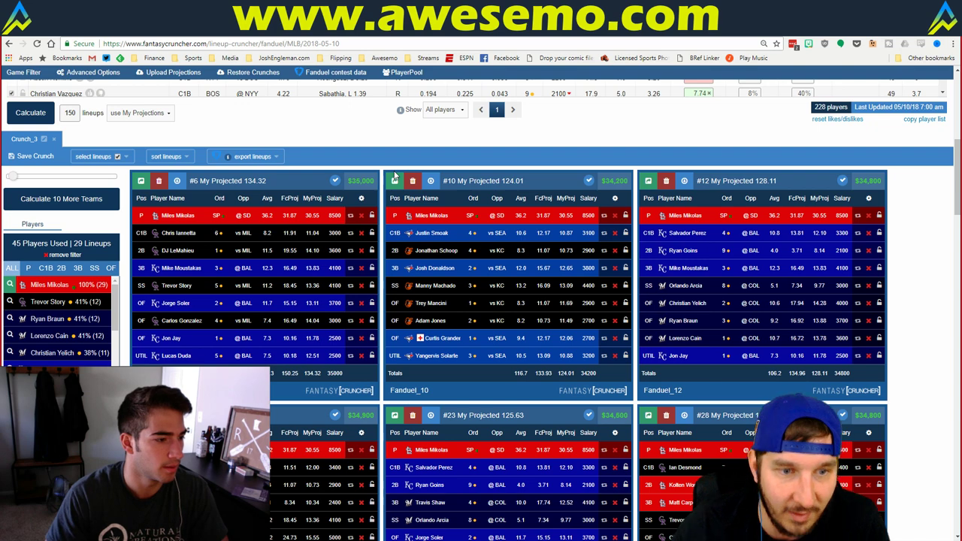
Look over the FanDuel lineups built around Miles Mikolas, and return to the Excel matchup workbook
scroll(513, 329, "down", 2)
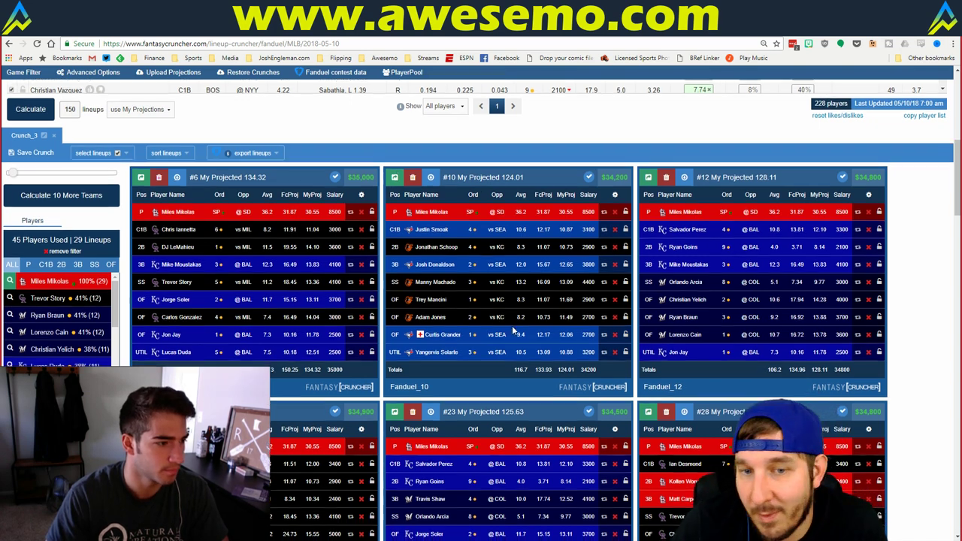
scroll(486, 264, "up", 4)
scroll(487, 264, "down", 3)
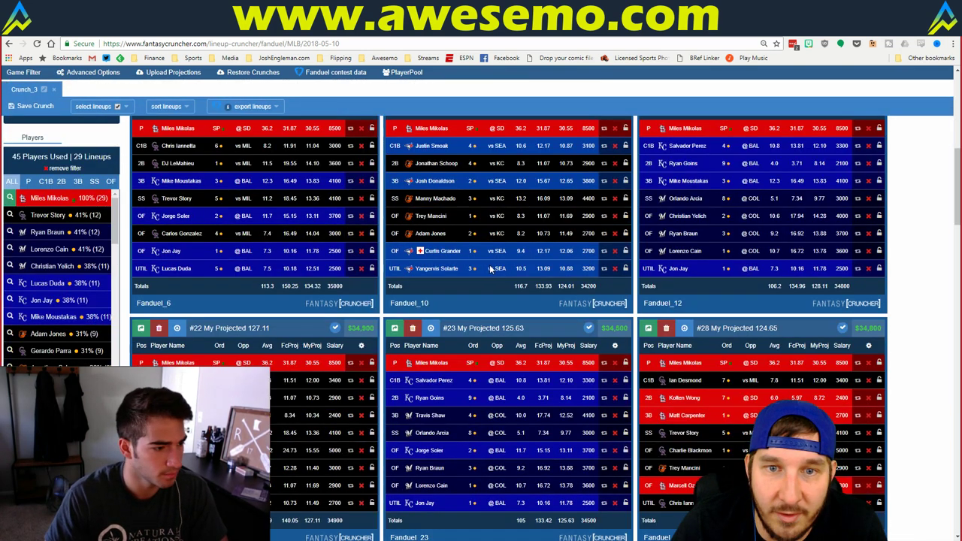
scroll(558, 276, "up", 1)
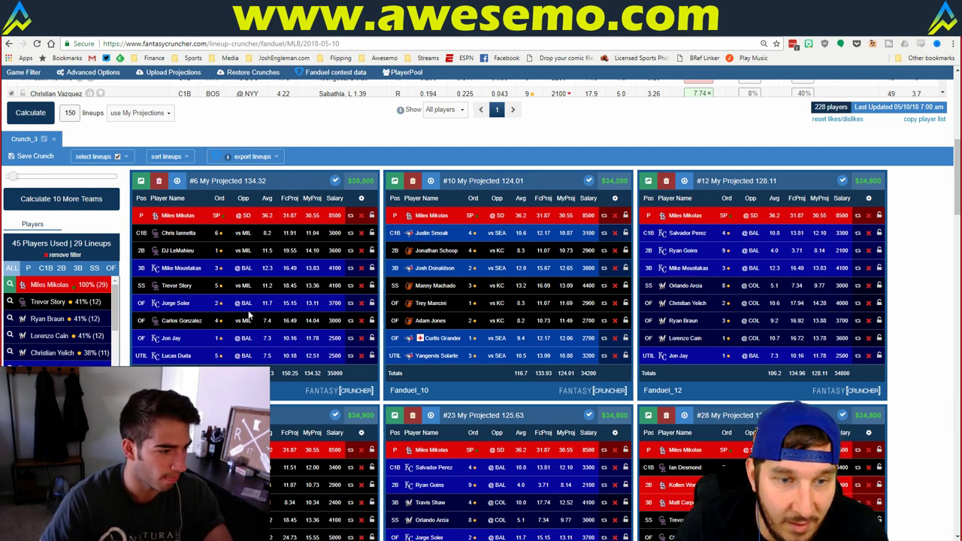
scroll(251, 316, "down", 2)
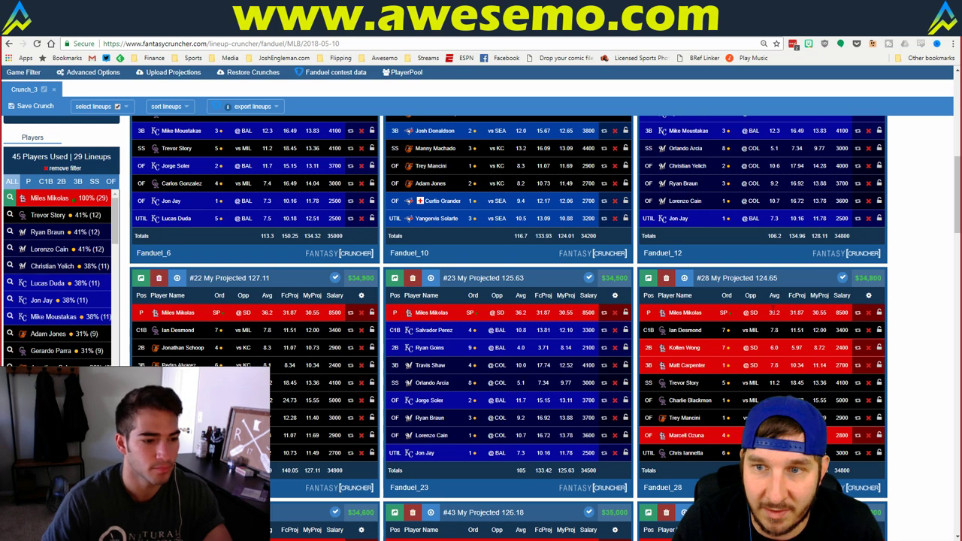
scroll(902, 297, "up", 2)
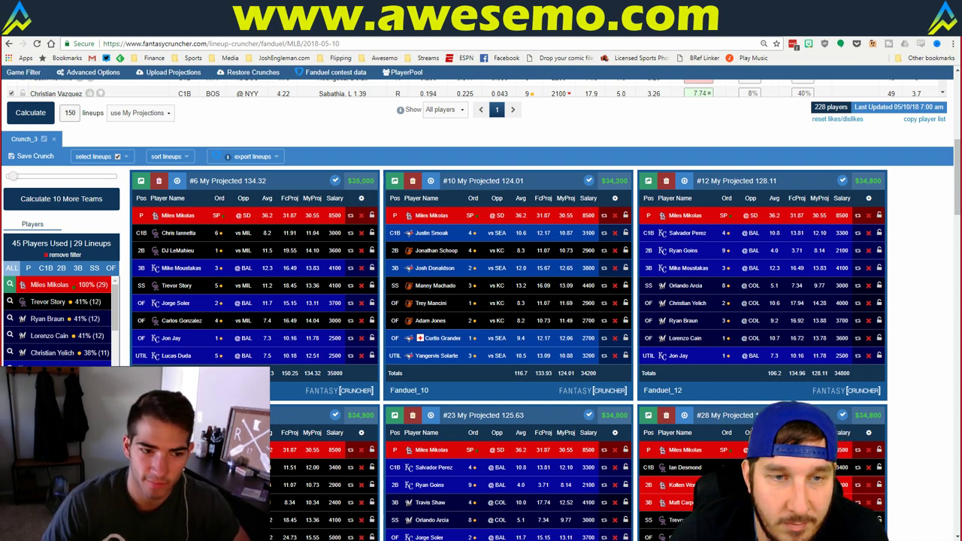
key("alt+Tab")
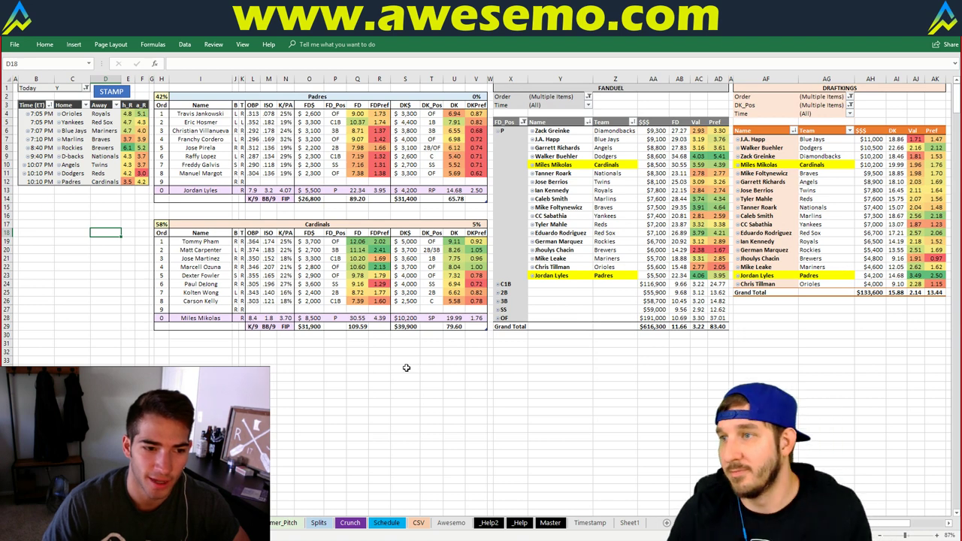